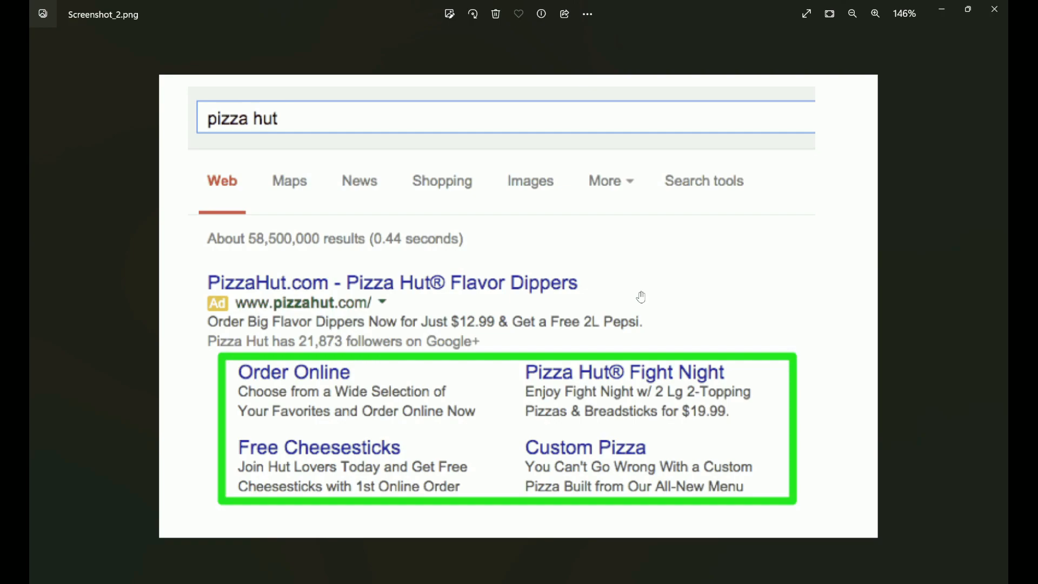
Switch to Google Ads and review the sitelink assets of the Landscape_Design_Search_RR campaign
{"action": "key", "text": "alt+Tab"}
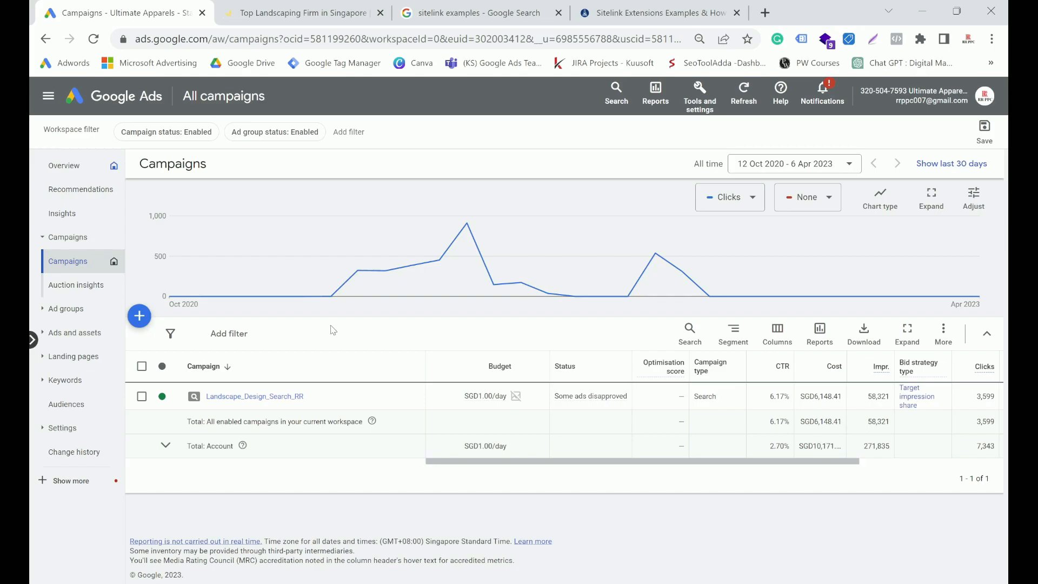
{"action": "left_click", "coordinate": [250, 397]}
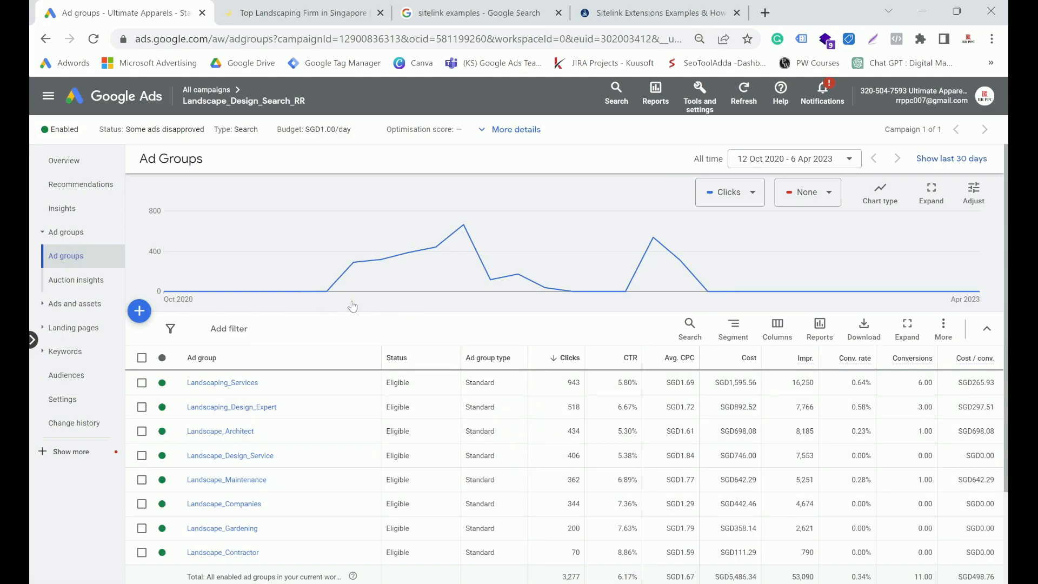
{"action": "left_click", "coordinate": [50, 305]}
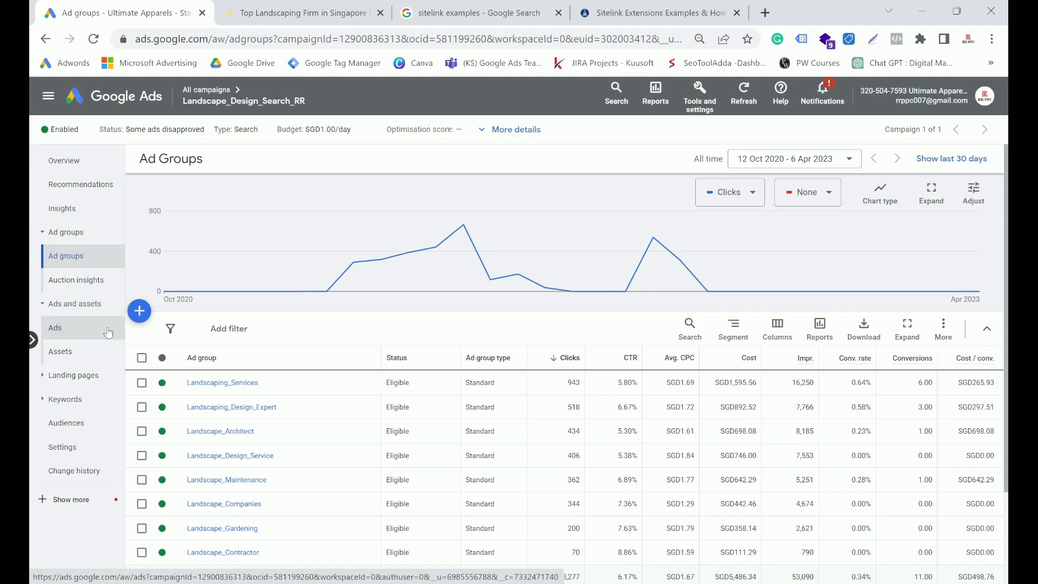
{"action": "left_click", "coordinate": [56, 356]}
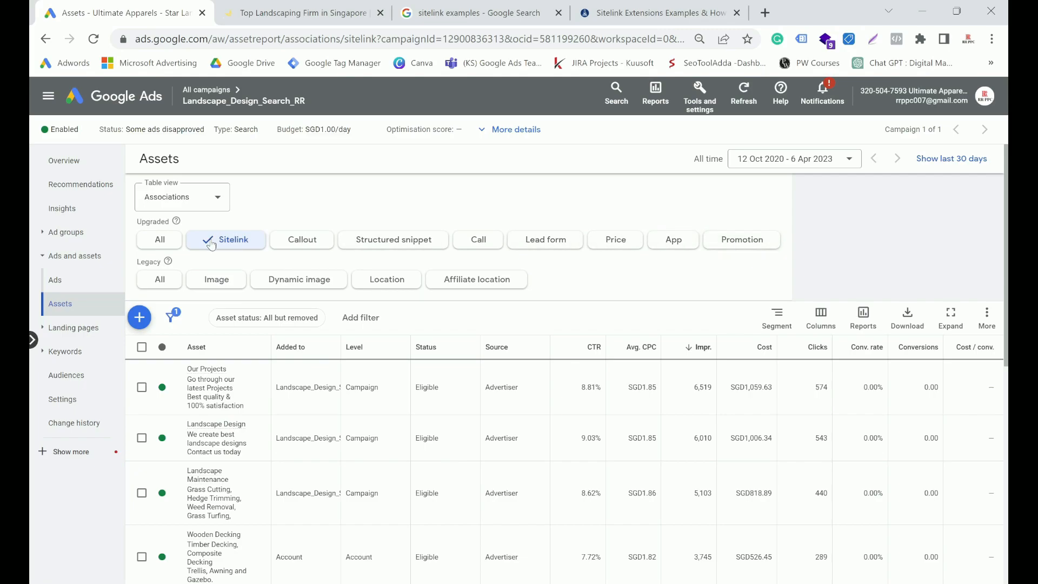
{"action": "scroll", "coordinate": [253, 375], "scroll_direction": "down", "scroll_amount": 3}
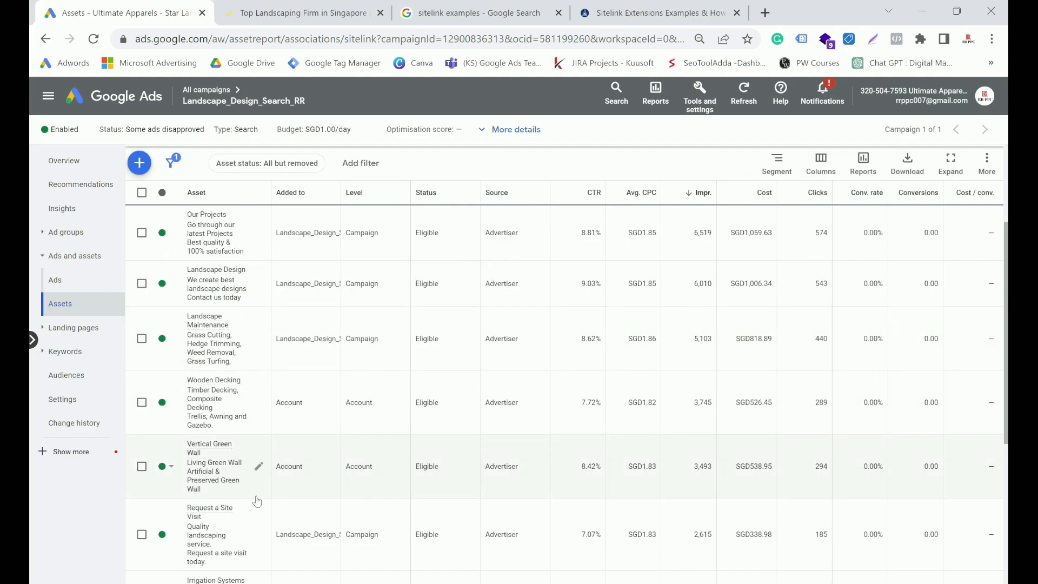
{"action": "scroll", "coordinate": [277, 414], "scroll_direction": "up", "scroll_amount": 3}
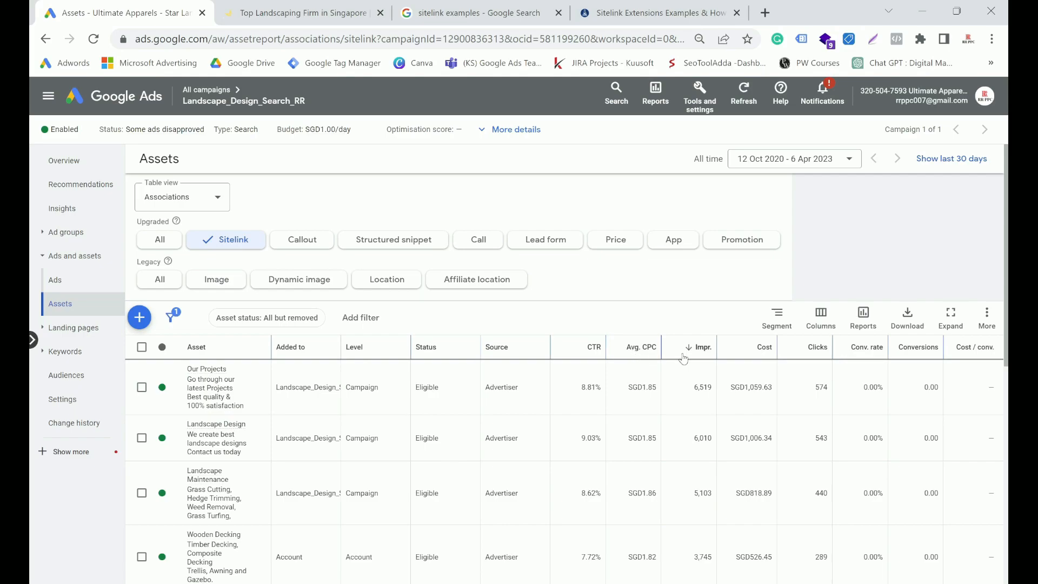
Open the Our Projects sitelink for editing and examine how its sitelinks appear in the desktop ad preview
{"action": "mouse_move", "coordinate": [821, 377]}
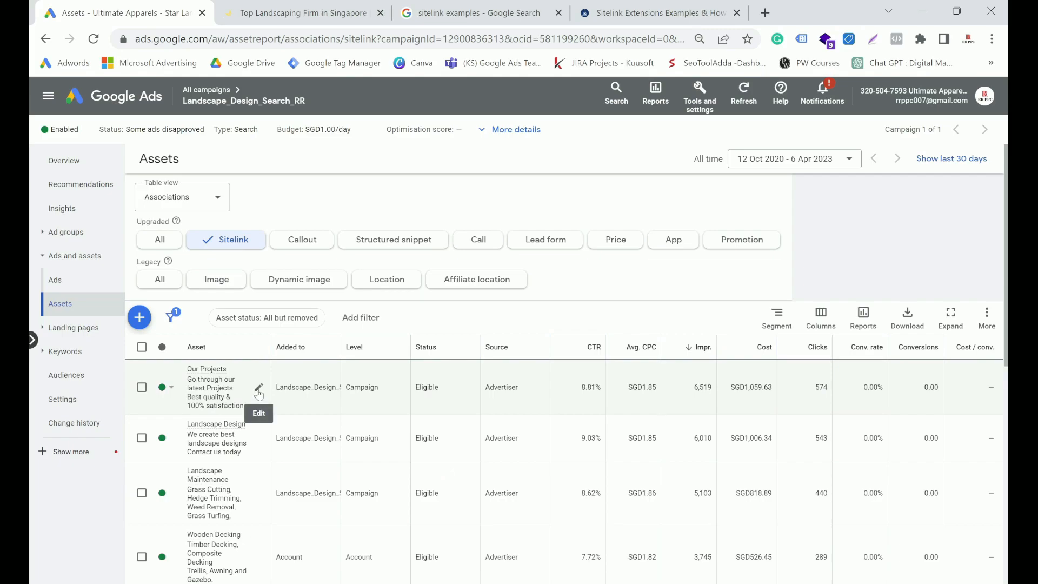
{"action": "left_click", "coordinate": [259, 392]}
{"action": "left_click", "coordinate": [219, 390]}
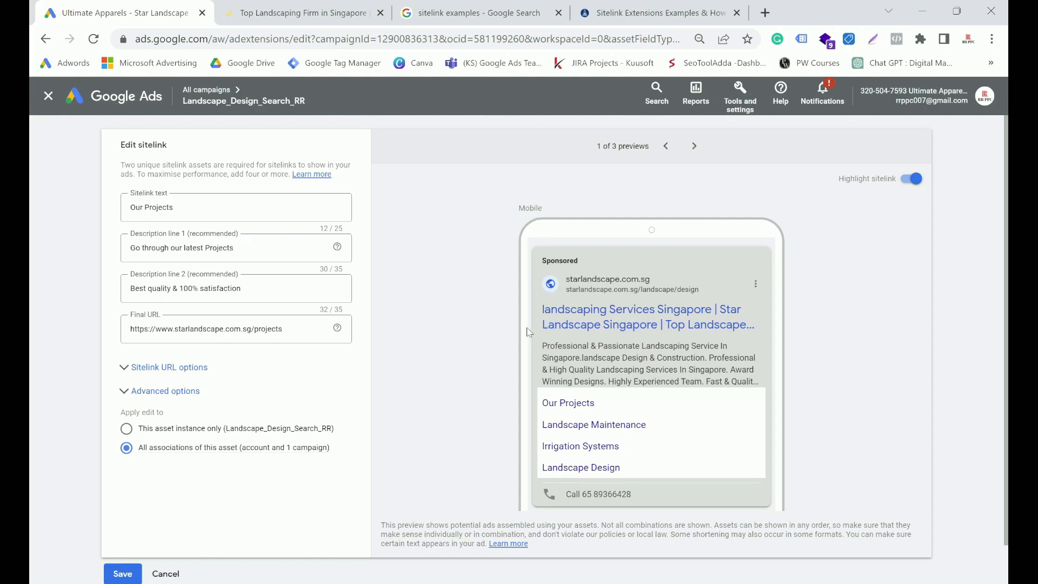
{"action": "left_click", "coordinate": [693, 146]}
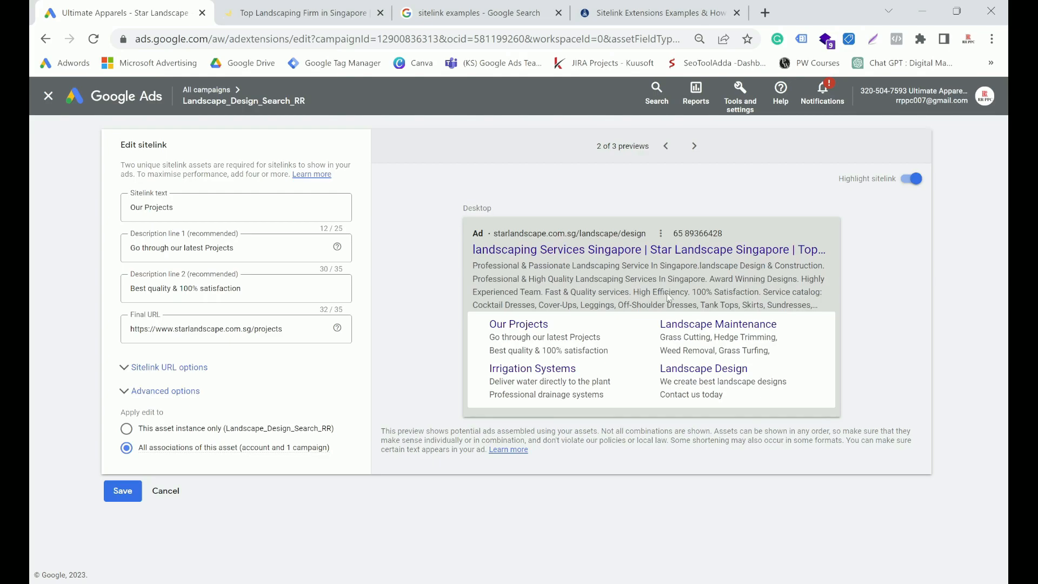
{"action": "left_click_drag", "start_coordinate": [767, 296], "coordinate": [821, 299]}
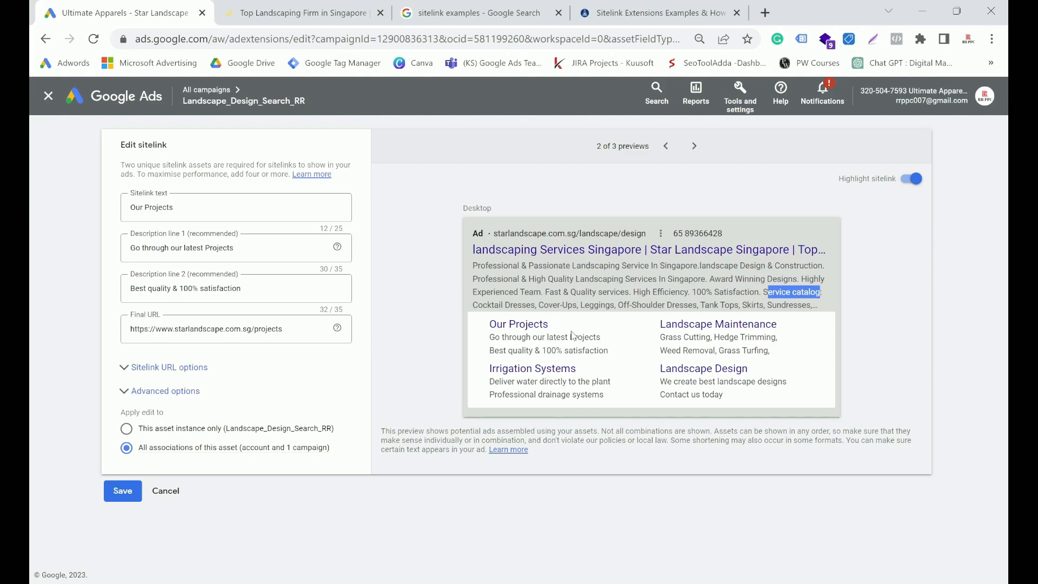
{"action": "left_click_drag", "start_coordinate": [486, 323], "coordinate": [779, 400]}
{"action": "left_click", "coordinate": [781, 391]}
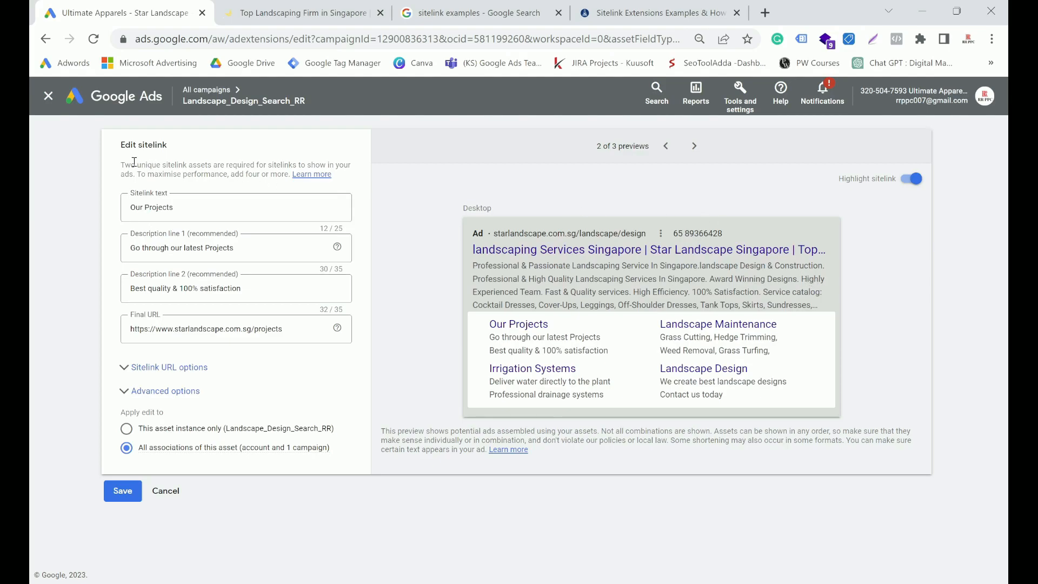
Open the Our Projects page from the Star Landscape website and look through its project galleries
{"action": "left_click", "coordinate": [141, 199]}
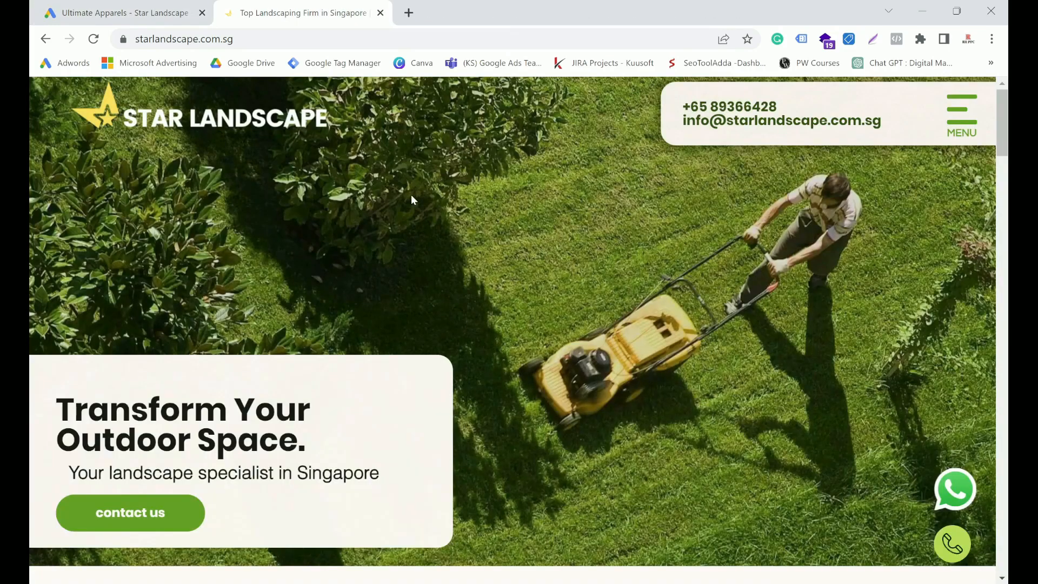
{"action": "left_click", "coordinate": [961, 115]}
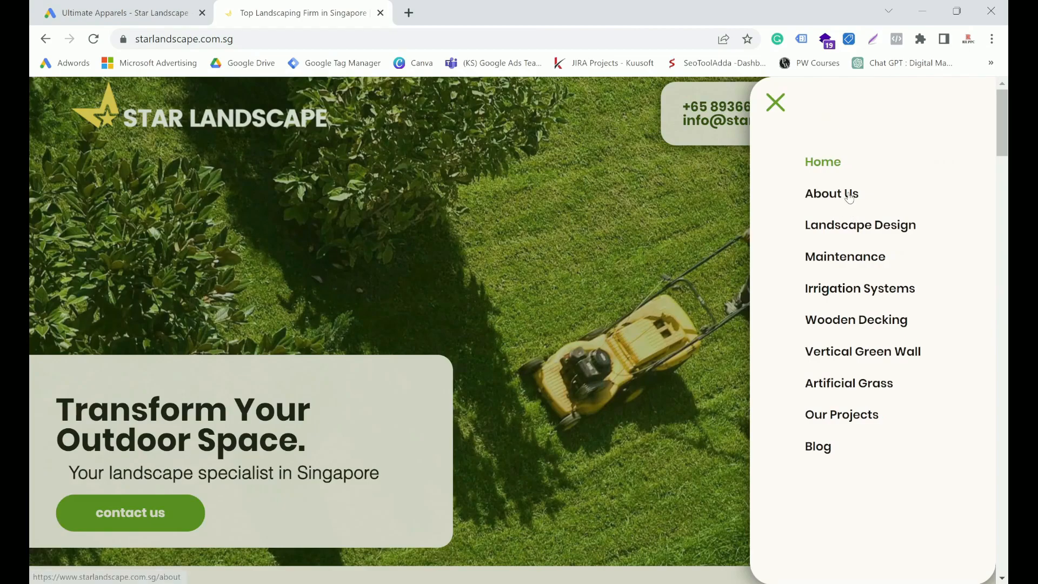
{"action": "left_click", "coordinate": [830, 419]}
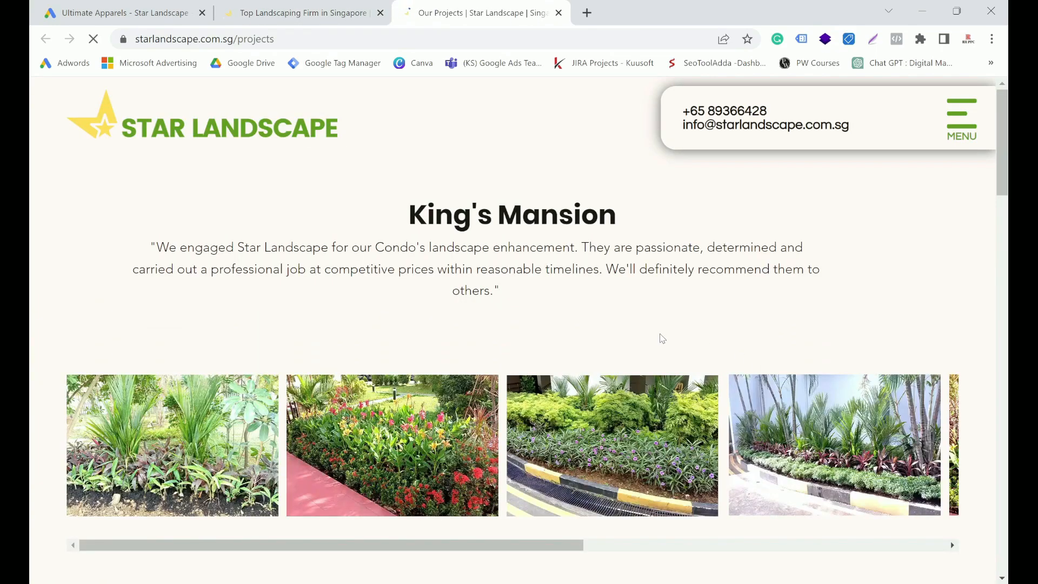
{"action": "scroll", "coordinate": [533, 357], "scroll_direction": "down", "scroll_amount": 10}
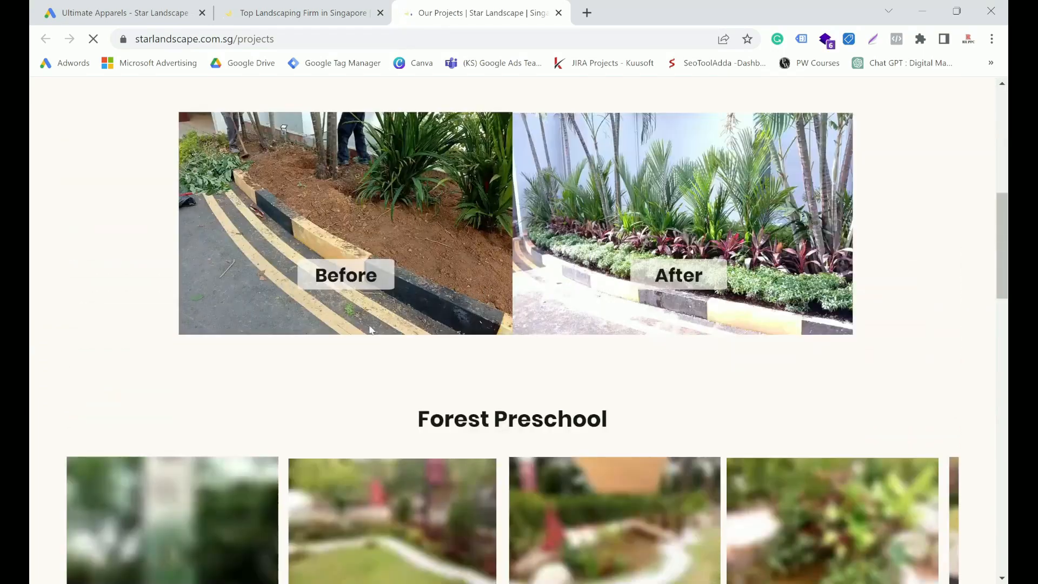
{"action": "scroll", "coordinate": [352, 373], "scroll_direction": "down", "scroll_amount": 3}
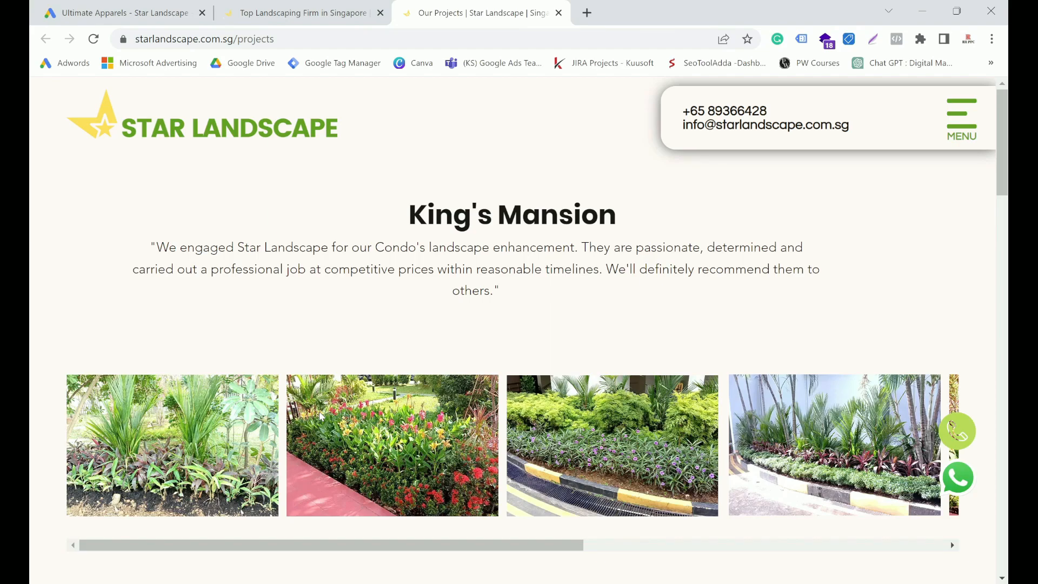
{"action": "scroll", "coordinate": [567, 407], "scroll_direction": "down", "scroll_amount": 3}
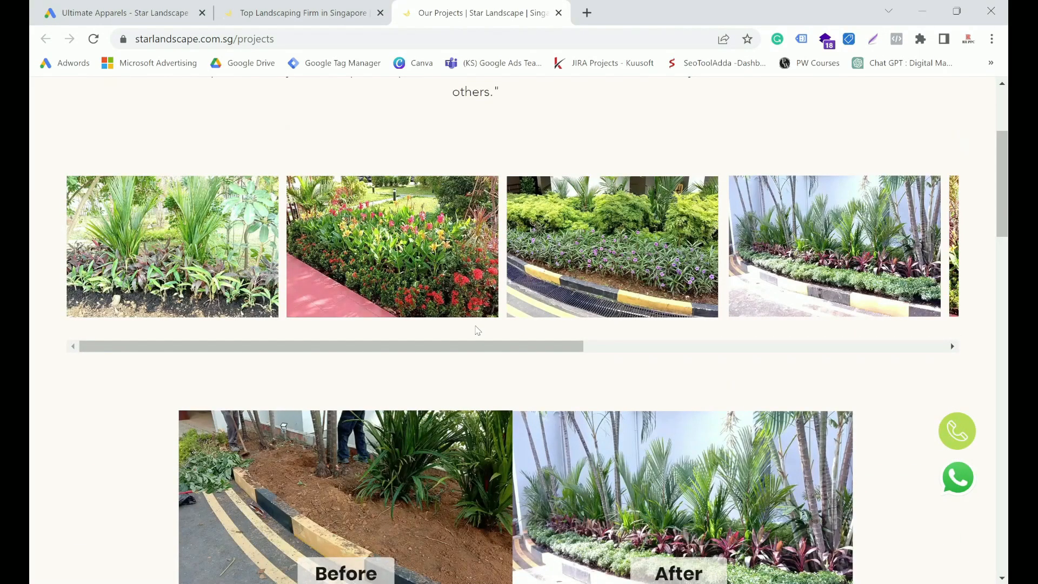
{"action": "scroll", "coordinate": [439, 365], "scroll_direction": "up", "scroll_amount": 3}
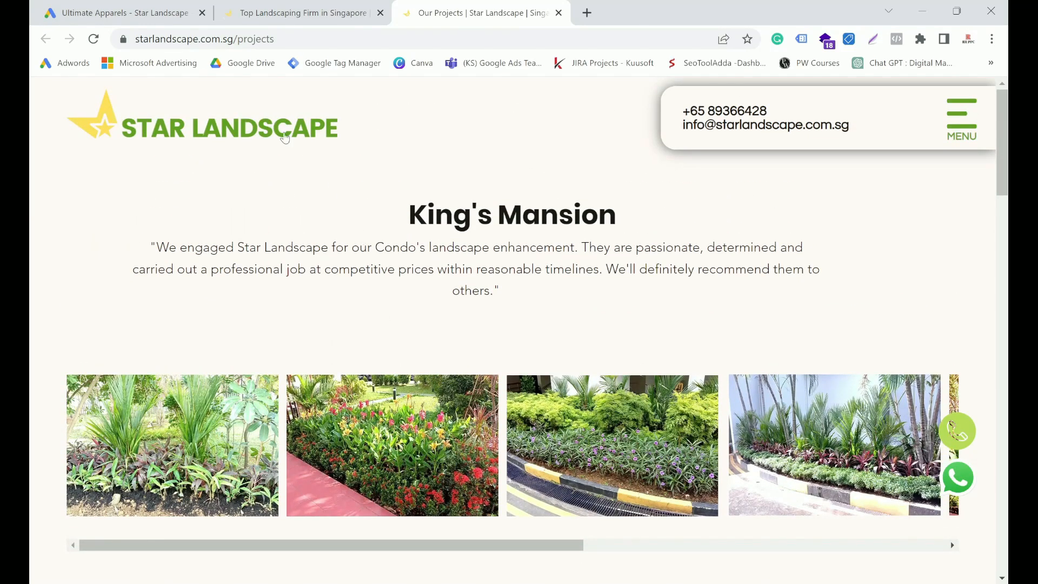
Back in Google Ads, try to save the sitelink without description line 2, and re-enter "Best quality & 100% satisfaction" there
{"action": "left_click", "coordinate": [146, 14]}
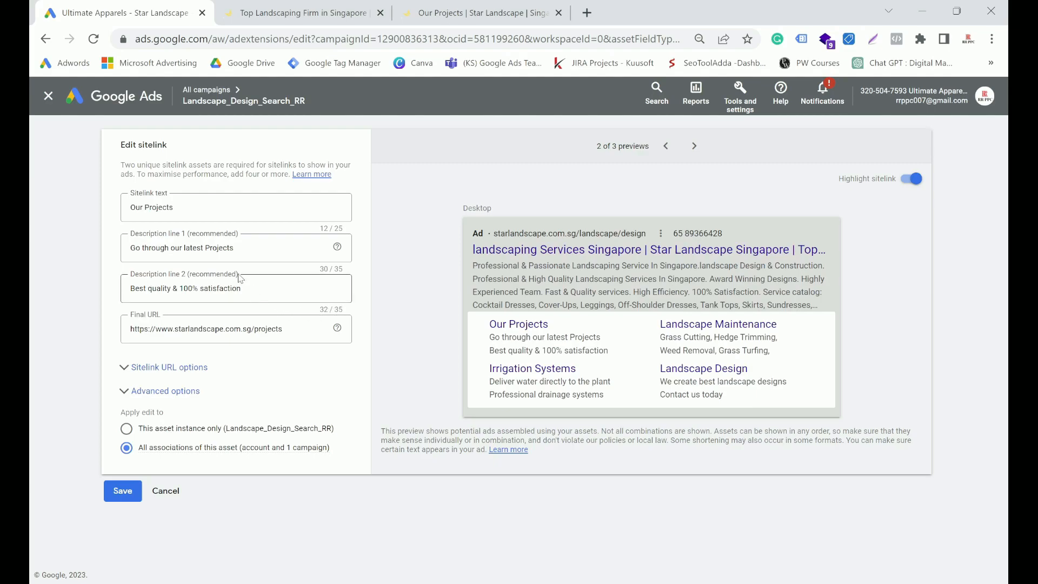
{"action": "triple_click", "coordinate": [212, 288]}
{"action": "key", "text": "ctrl+c"}
{"action": "key", "text": "BackSpace"}
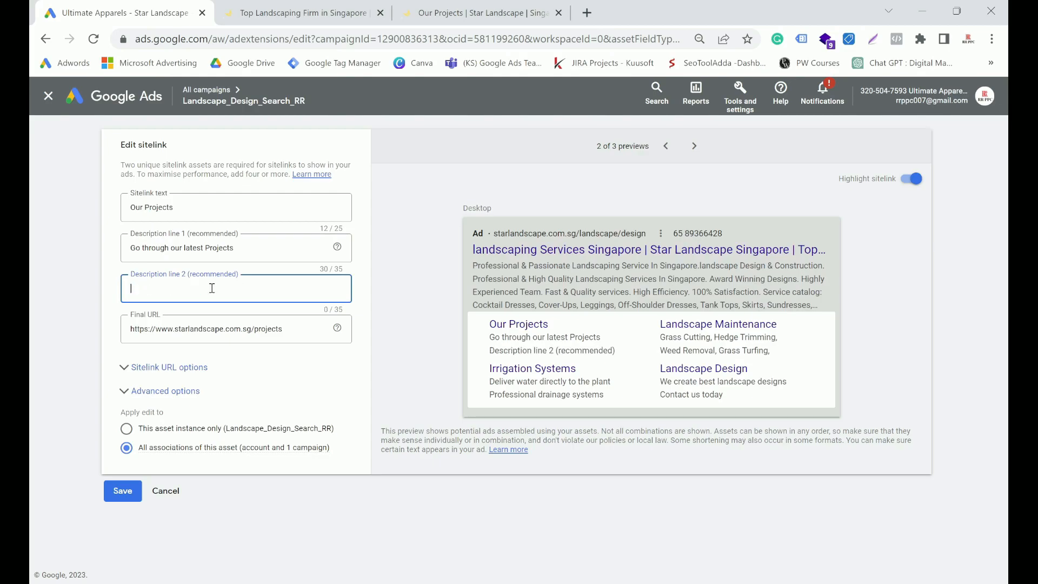
{"action": "left_click", "coordinate": [128, 485]}
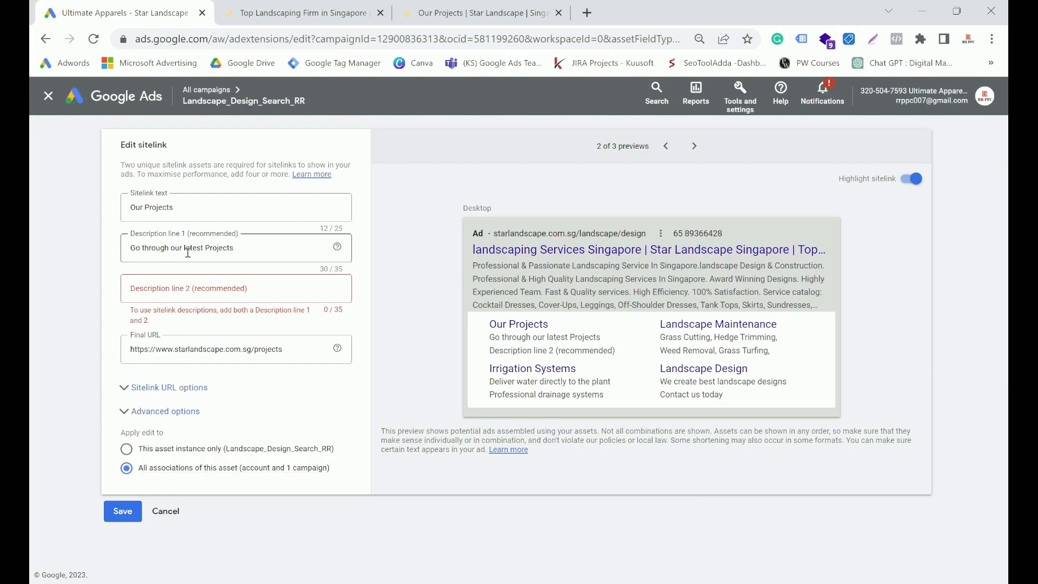
{"action": "left_click", "coordinate": [188, 285]}
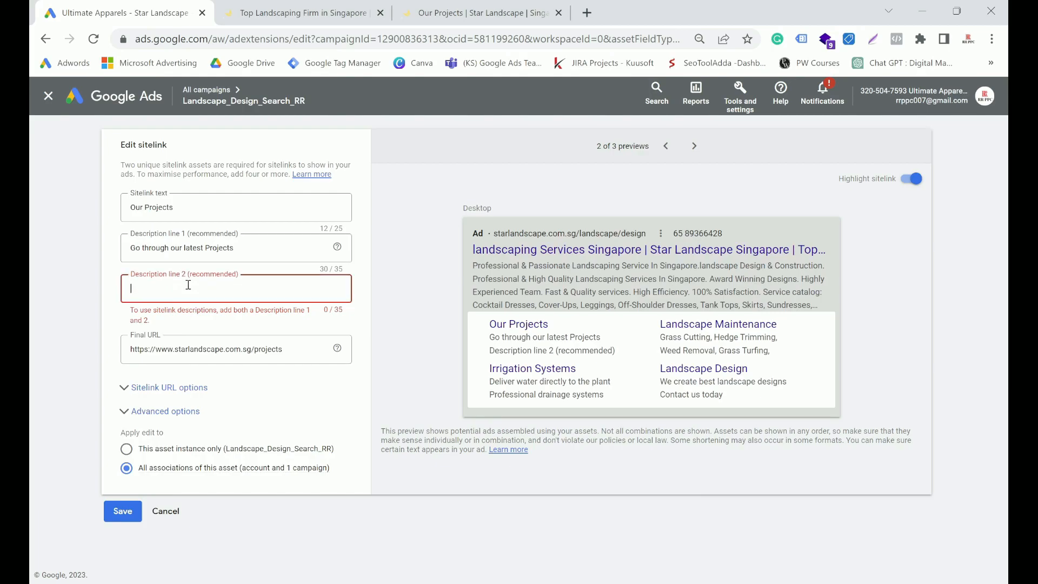
{"action": "key", "text": "ctrl+v"}
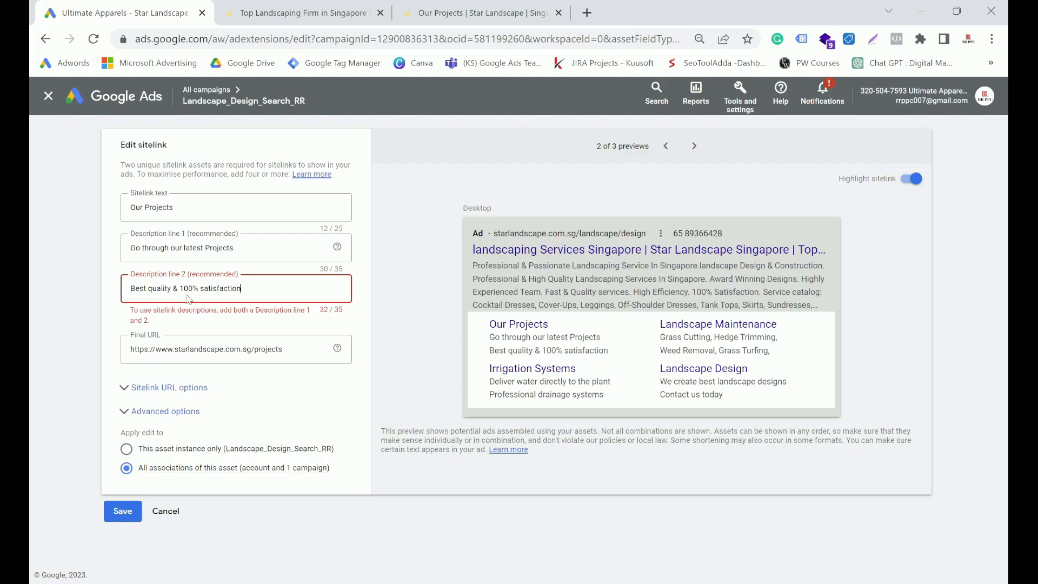
{"action": "left_click", "coordinate": [205, 350]}
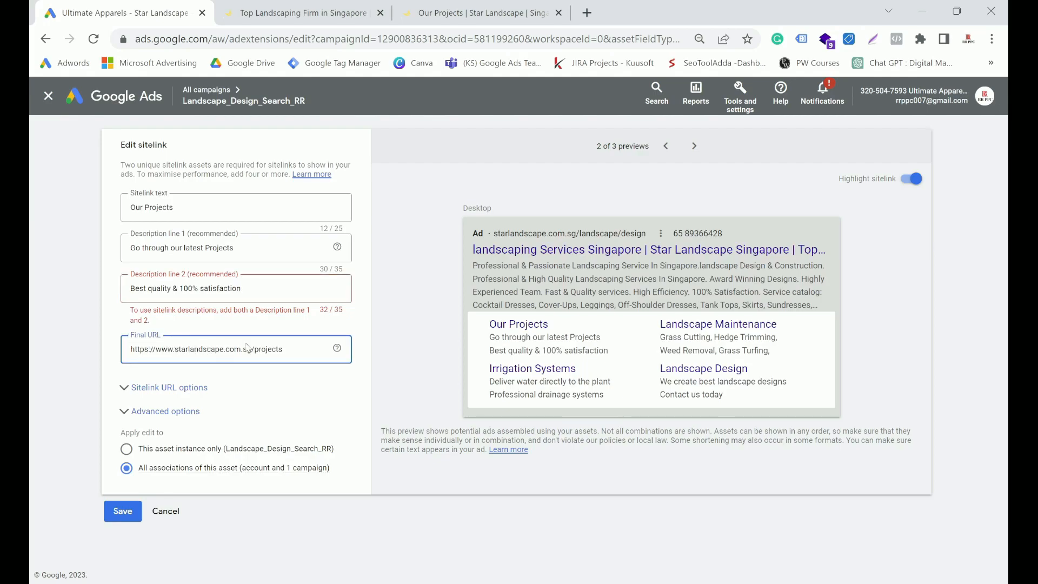
{"action": "left_click", "coordinate": [425, 12]}
{"action": "left_click", "coordinate": [166, 42]}
{"action": "key", "text": "ctrl+c"}
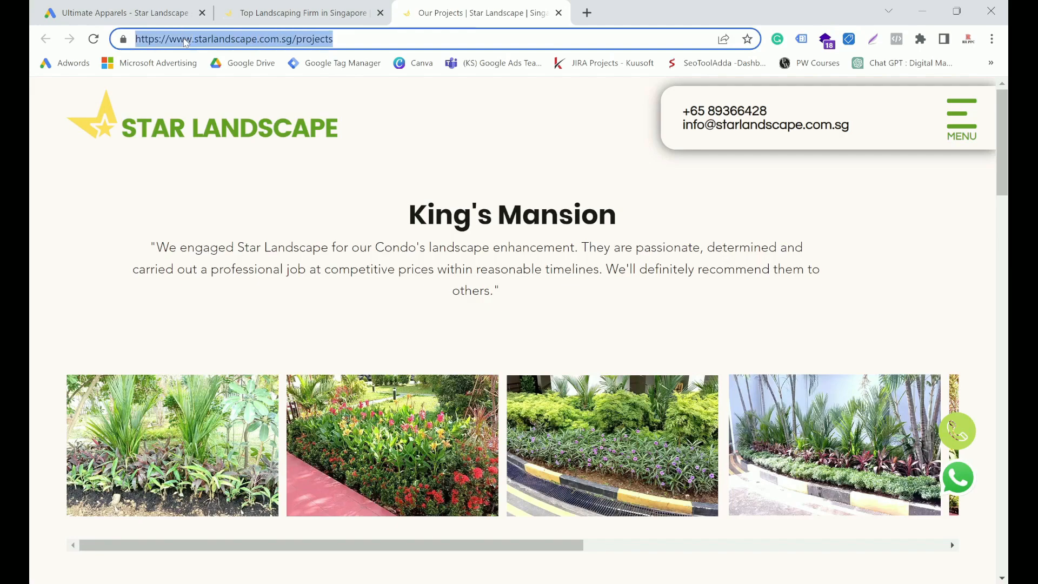
{"action": "left_click", "coordinate": [164, 20]}
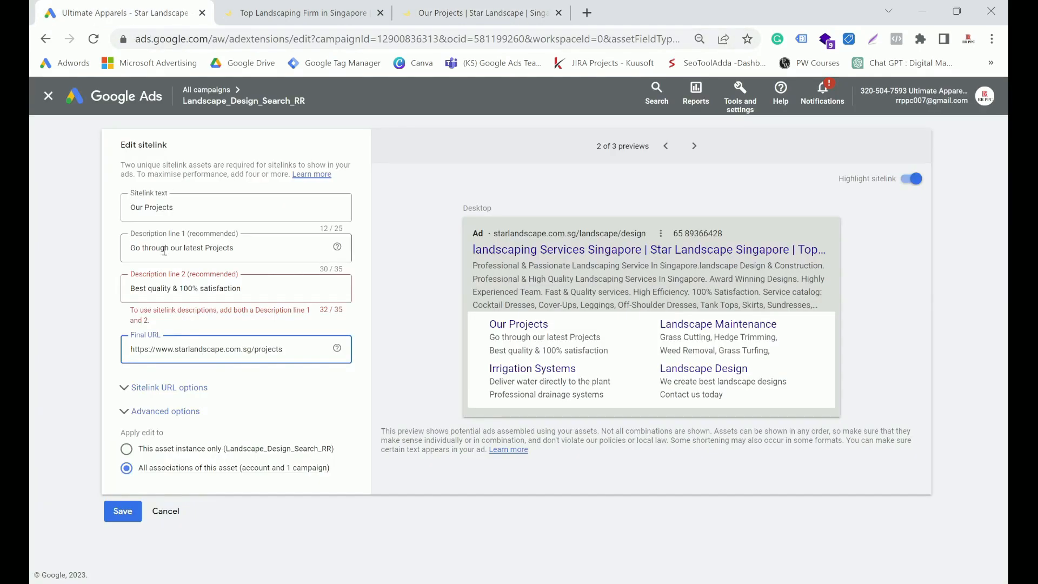
{"action": "double_click", "coordinate": [197, 352]}
{"action": "left_click", "coordinate": [197, 354]}
{"action": "triple_click", "coordinate": [255, 350]}
{"action": "key", "text": "ctrl+v"}
{"action": "left_click", "coordinate": [123, 512]}
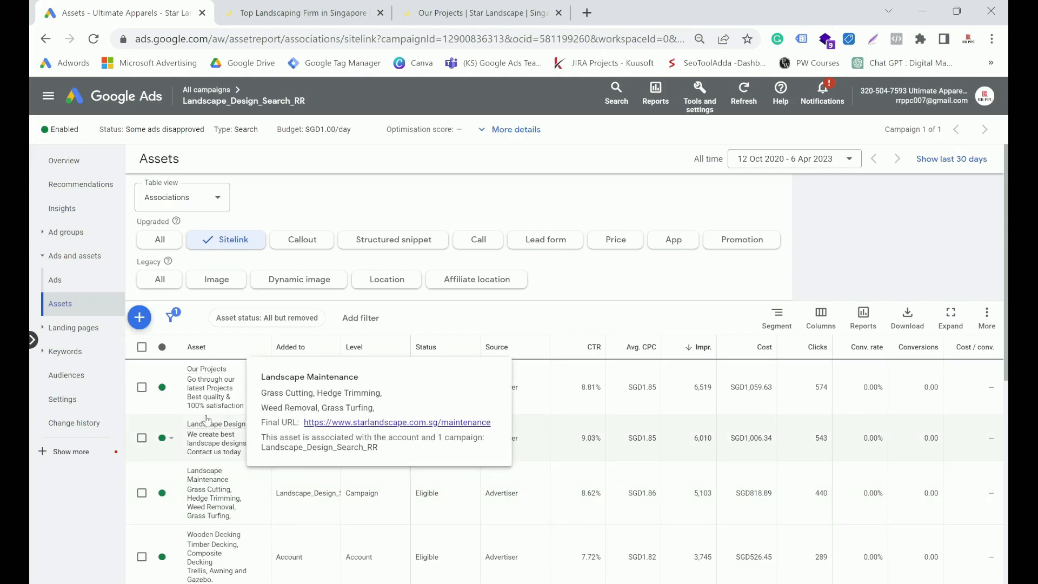
Start creating new sitelinks for the campaign and add an entry for a fifth sitelink to the form
{"action": "mouse_move", "coordinate": [225, 396]}
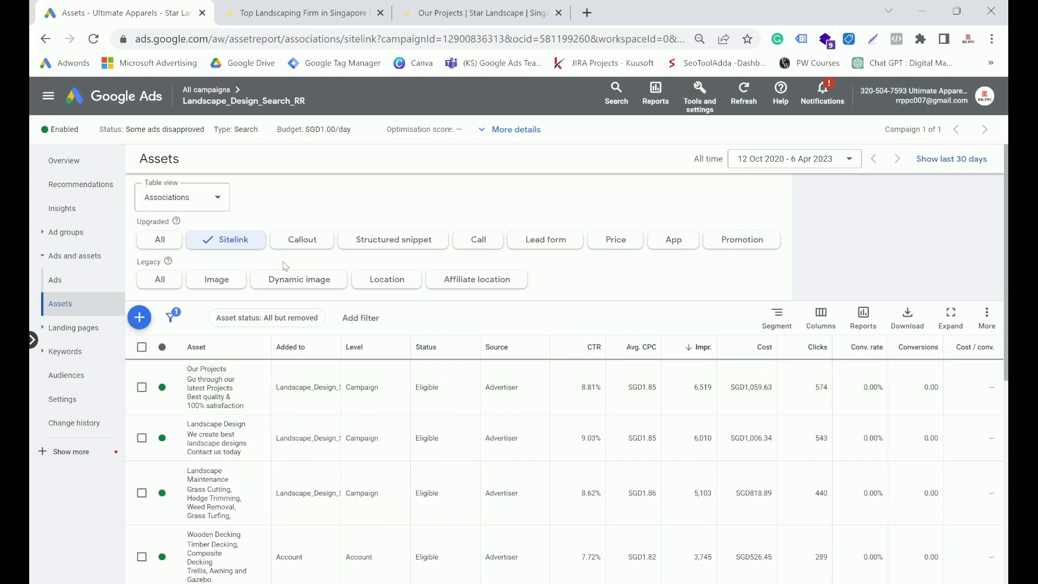
{"action": "left_click", "coordinate": [139, 317]}
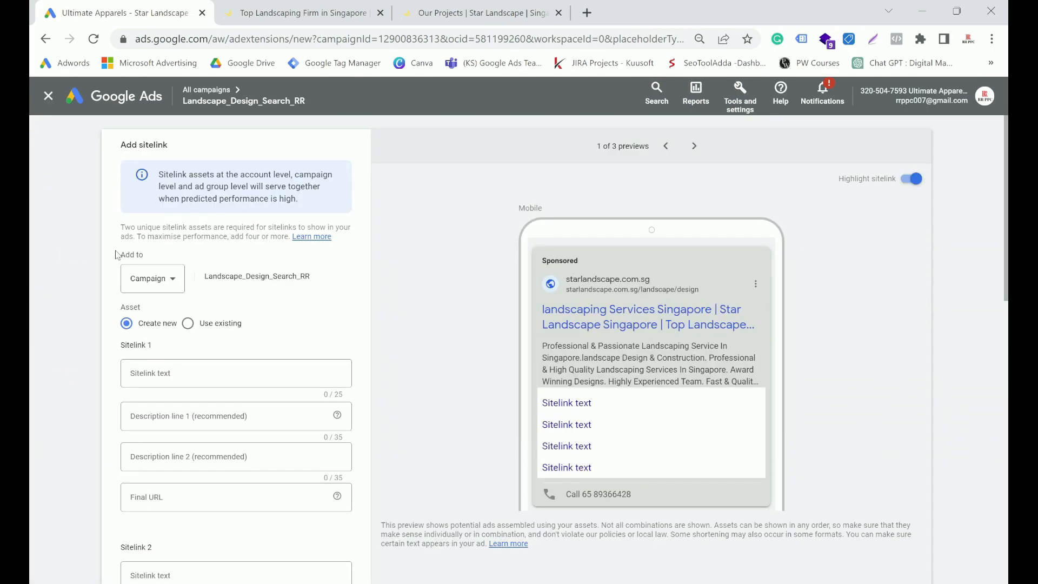
{"action": "scroll", "coordinate": [118, 265], "scroll_direction": "down", "scroll_amount": 8}
{"action": "scroll", "coordinate": [115, 260], "scroll_direction": "up", "scroll_amount": 8}
{"action": "scroll", "coordinate": [124, 323], "scroll_direction": "down", "scroll_amount": 6}
{"action": "scroll", "coordinate": [130, 314], "scroll_direction": "down", "scroll_amount": 7}
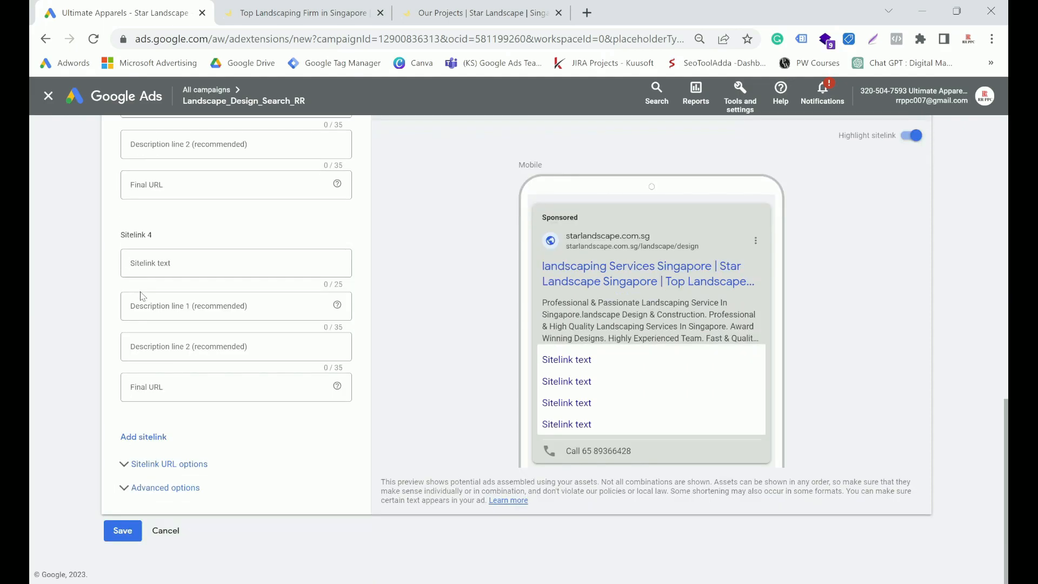
{"action": "left_click", "coordinate": [145, 432]}
{"action": "scroll", "coordinate": [144, 463], "scroll_direction": "down", "scroll_amount": 4}
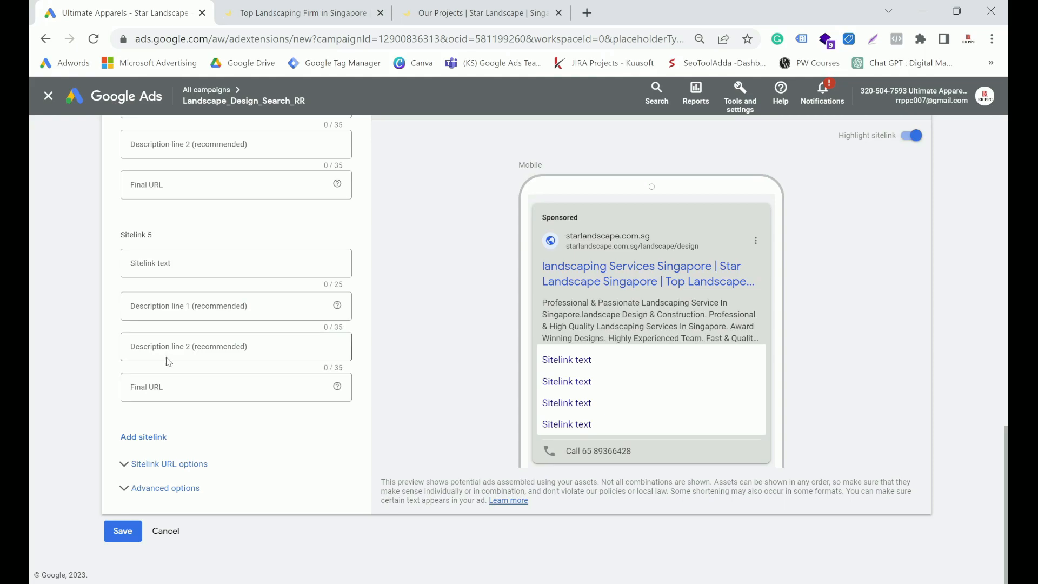
Examine the levels to which the new sitelinks can be added: account, campaign or ad group
{"action": "scroll", "coordinate": [168, 378], "scroll_direction": "up", "scroll_amount": 15}
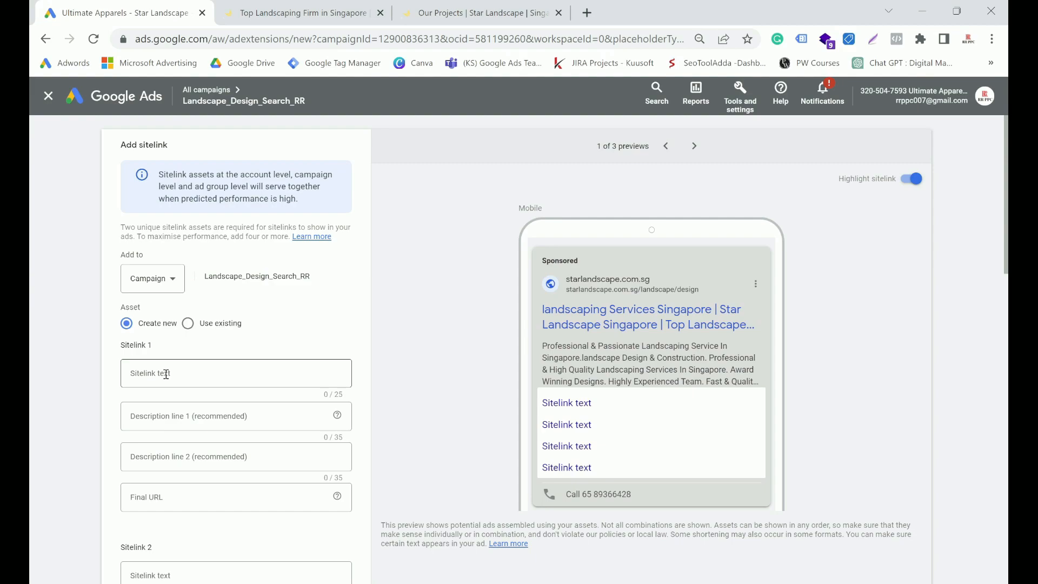
{"action": "left_click_drag", "start_coordinate": [123, 255], "coordinate": [139, 255]}
{"action": "left_click", "coordinate": [157, 292]}
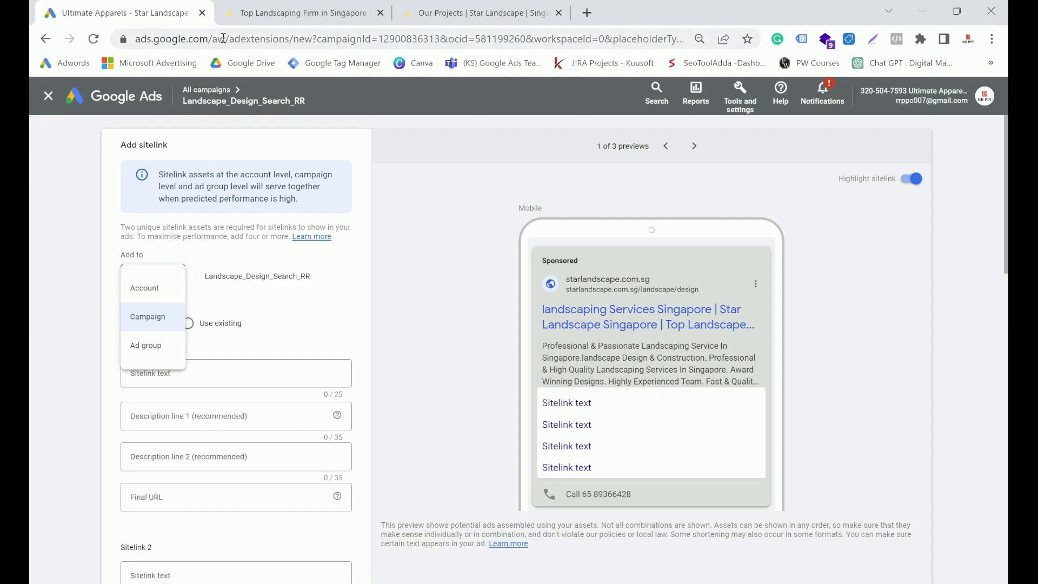
Open the Star Landscape website's Blog page in a new tab, and return to the sitelink form in Google Ads
{"action": "left_click", "coordinate": [298, 15]}
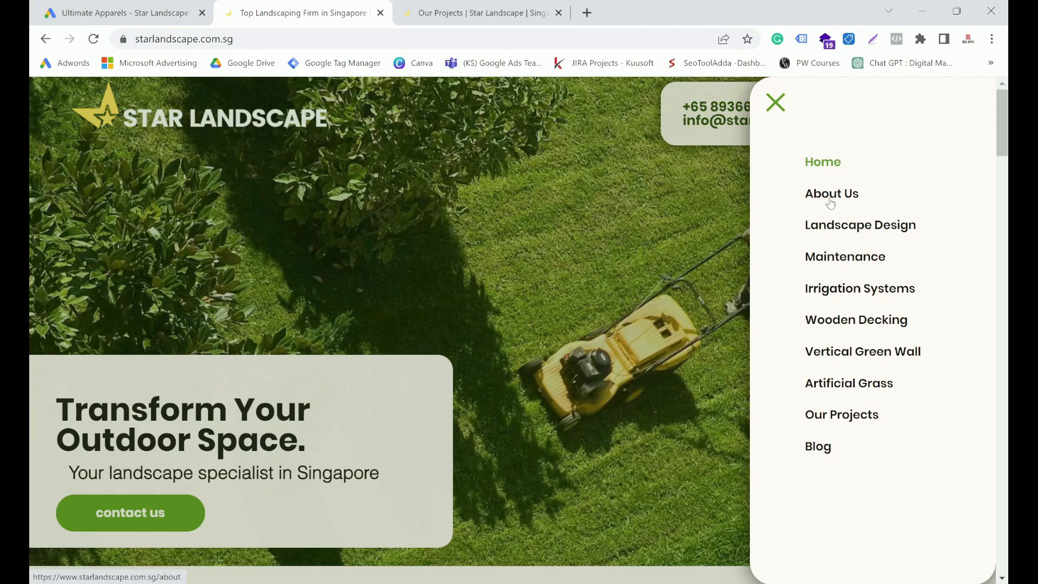
{"action": "left_click", "coordinate": [822, 451]}
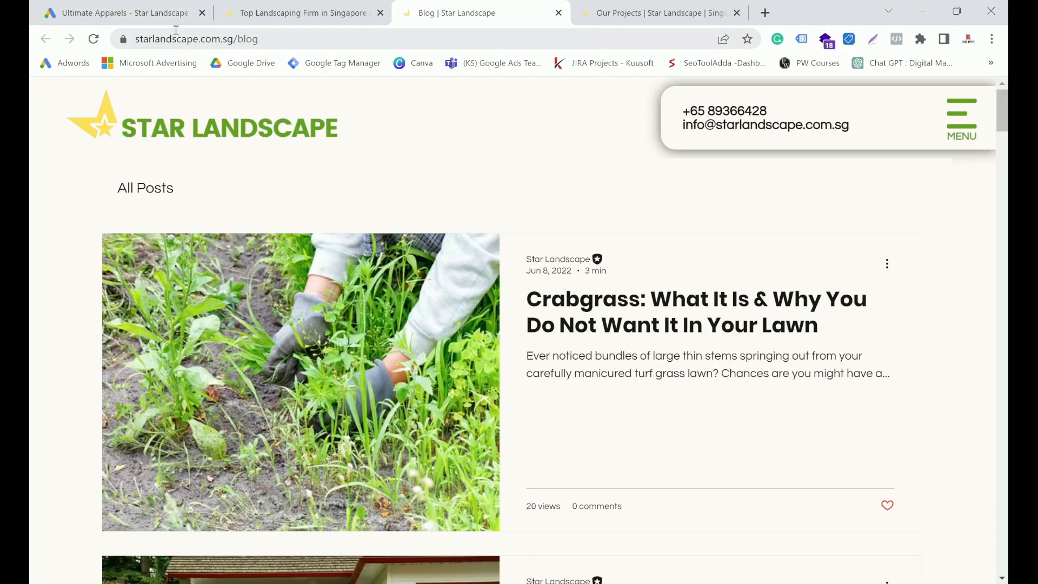
{"action": "left_click", "coordinate": [165, 14]}
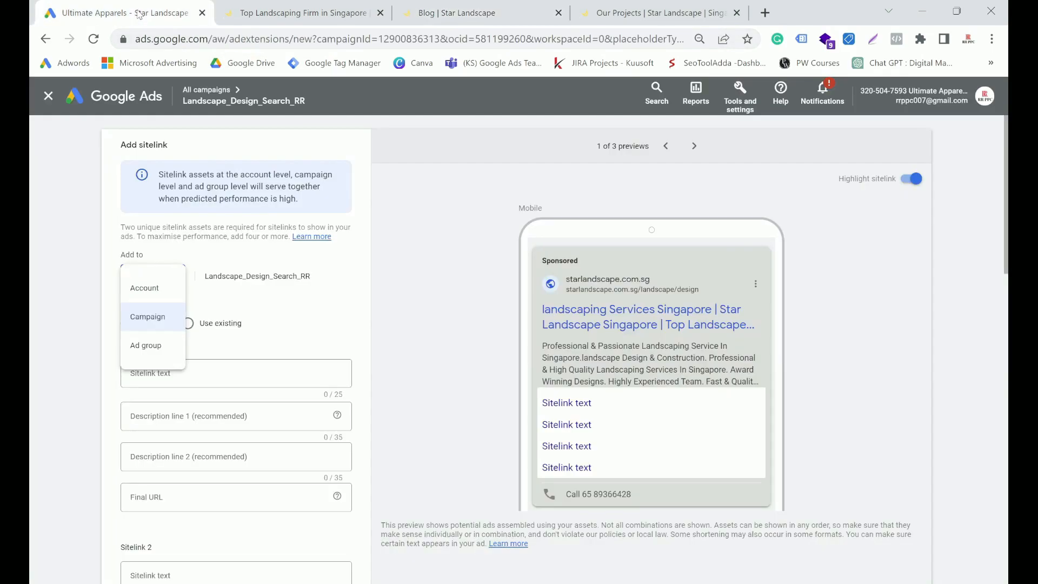
Set the new sitelinks to be added at Account level and enter "Blog" as the text of sitelink 1
{"action": "left_click", "coordinate": [133, 291]}
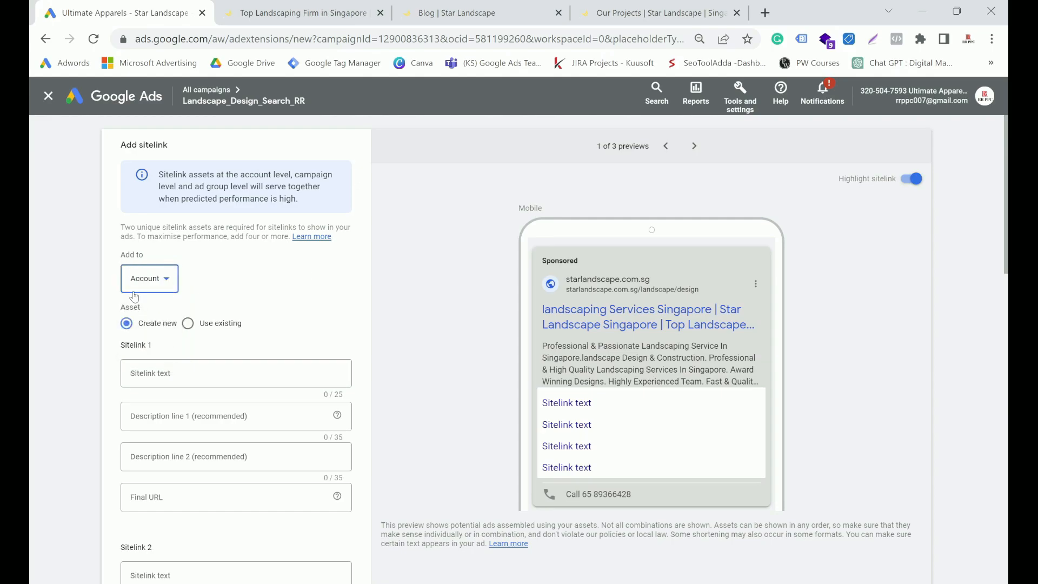
{"action": "left_click", "coordinate": [164, 372]}
{"action": "type", "text": "Blog"}
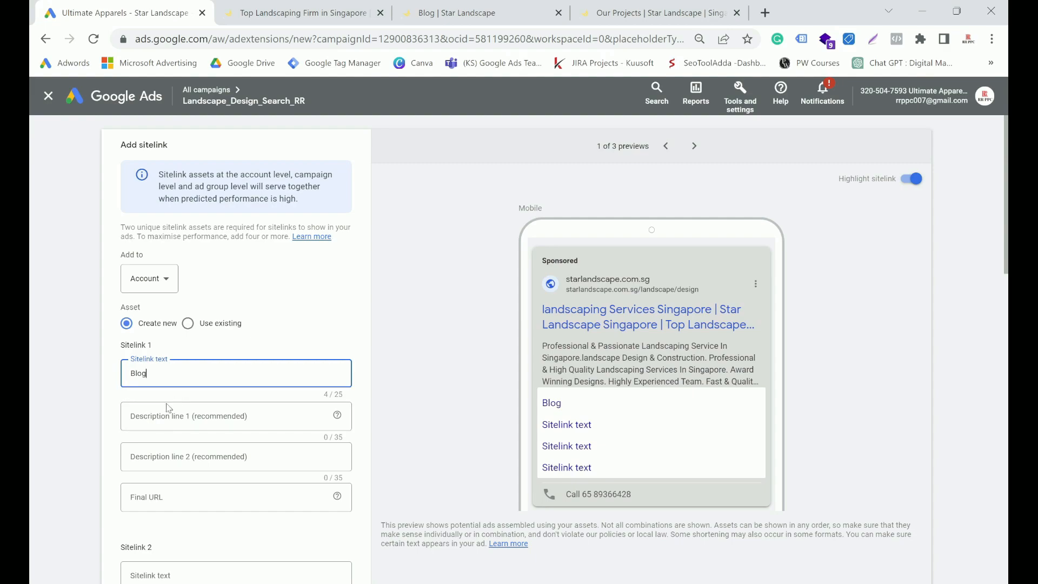
{"action": "left_click", "coordinate": [153, 496]}
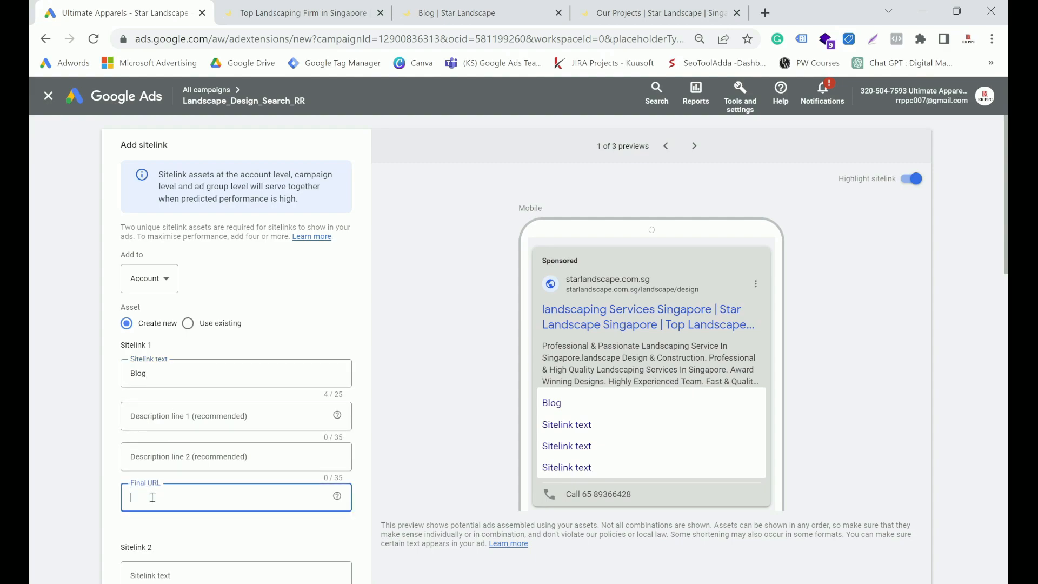
{"action": "left_click", "coordinate": [613, 22]}
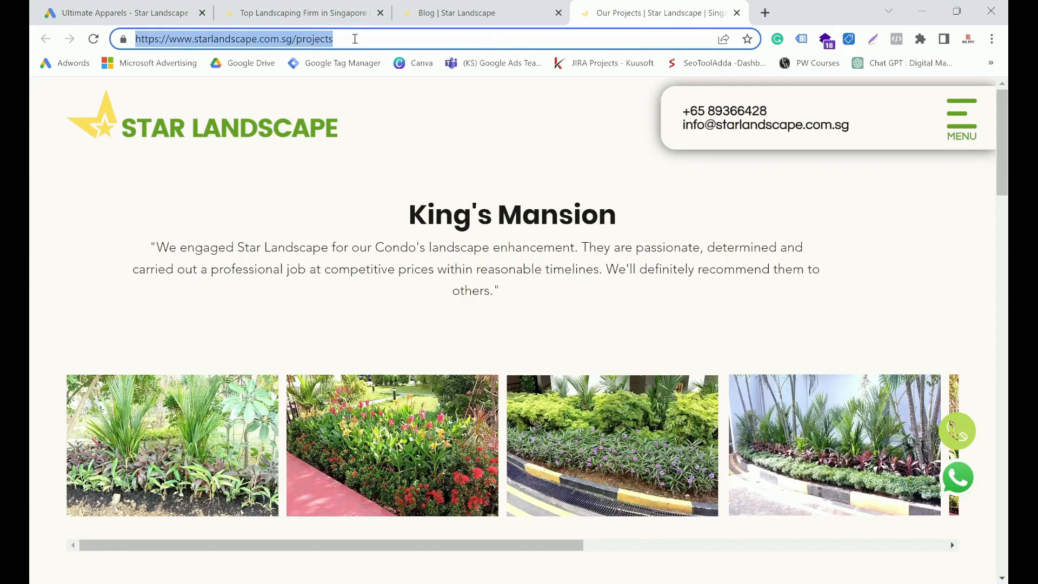
{"action": "left_click", "coordinate": [125, 13]}
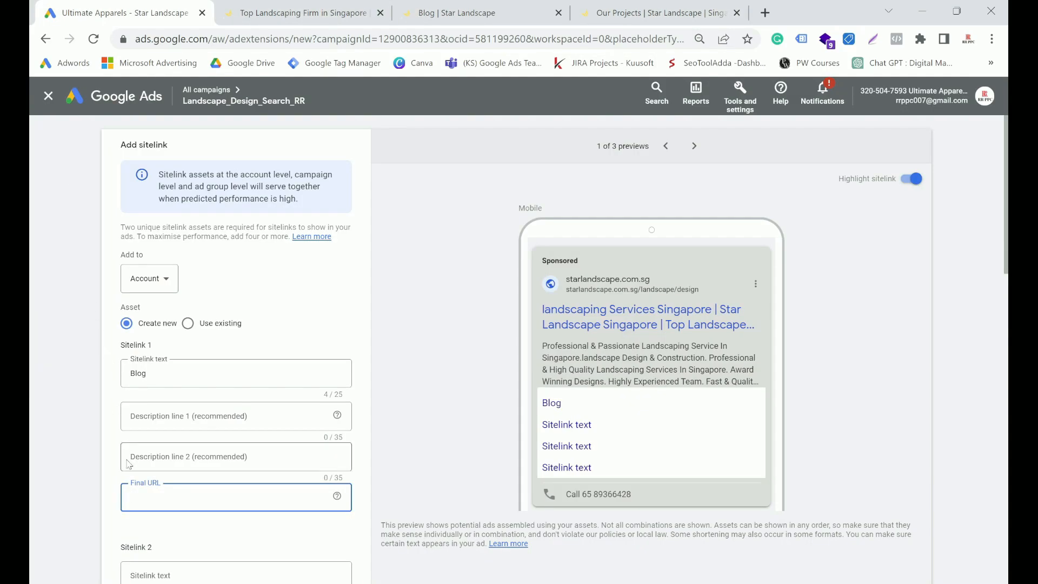
{"action": "key", "text": "ctrl+v"}
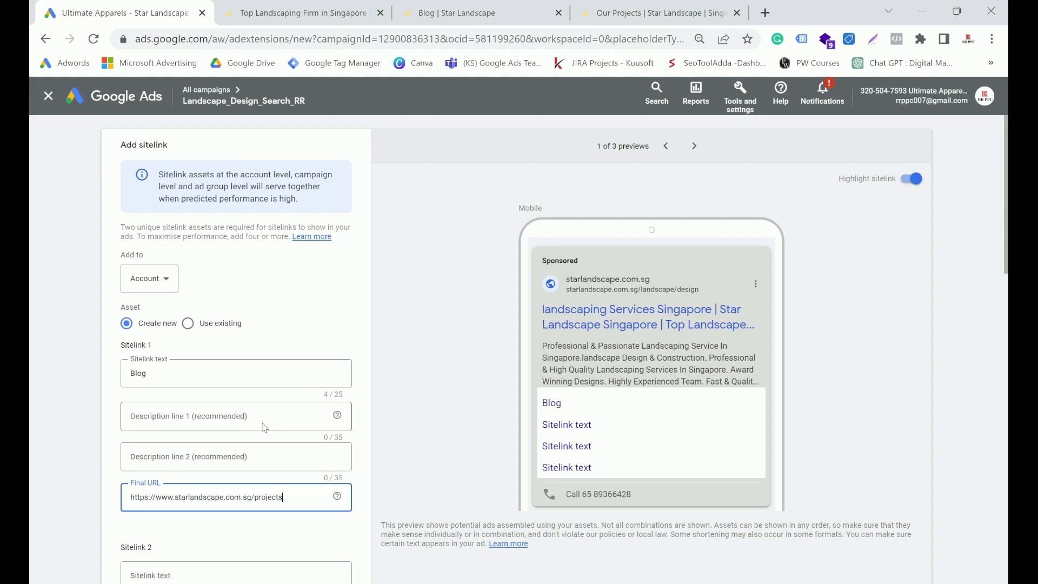
Open the Star Landscape website's About Us page in a new tab and copy its URL
{"action": "scroll", "coordinate": [216, 405], "scroll_direction": "down", "scroll_amount": 3}
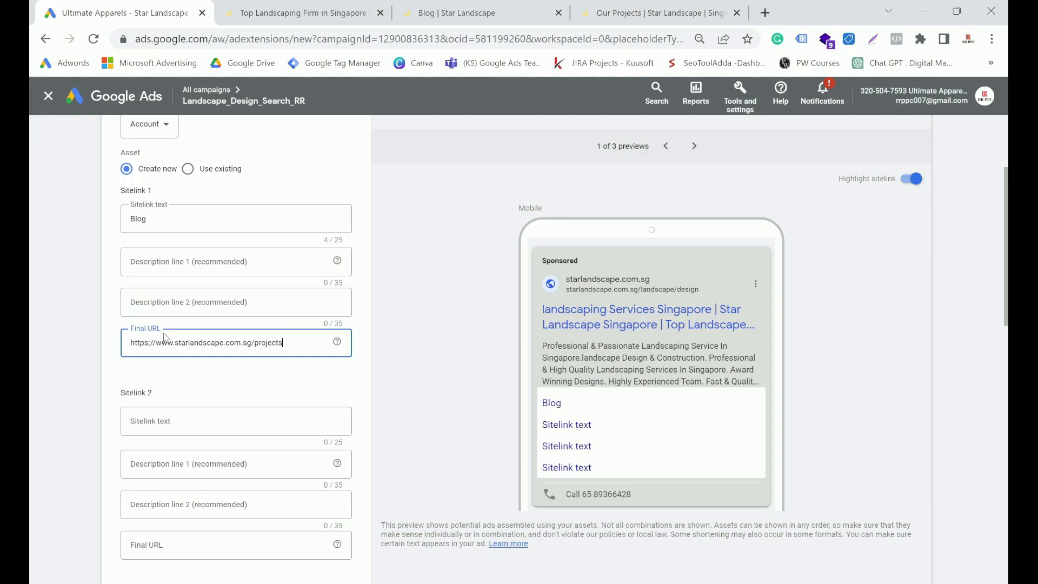
{"action": "key", "text": "ctrl+Tab"}
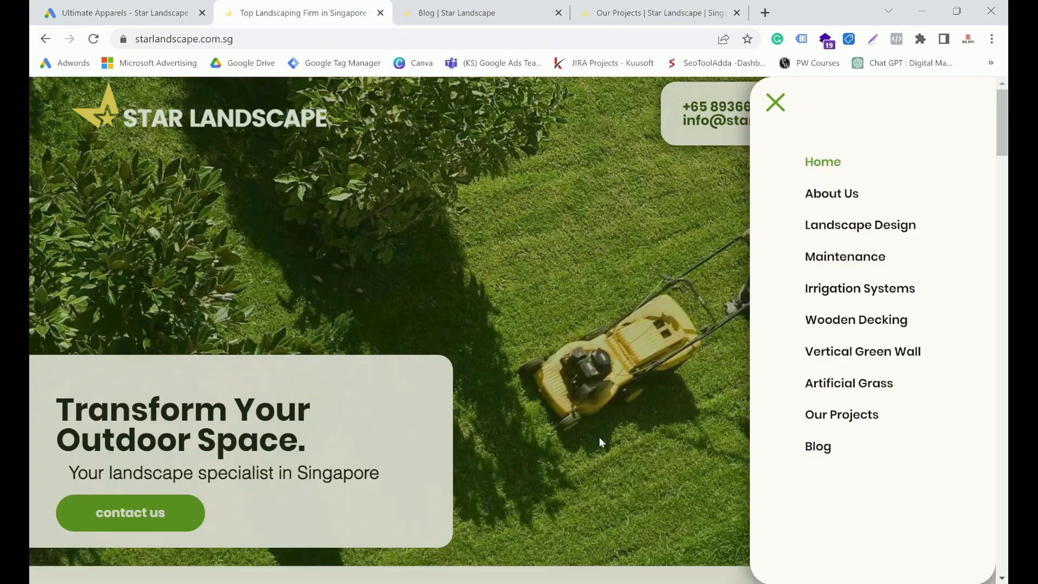
{"action": "right_click", "coordinate": [819, 199]}
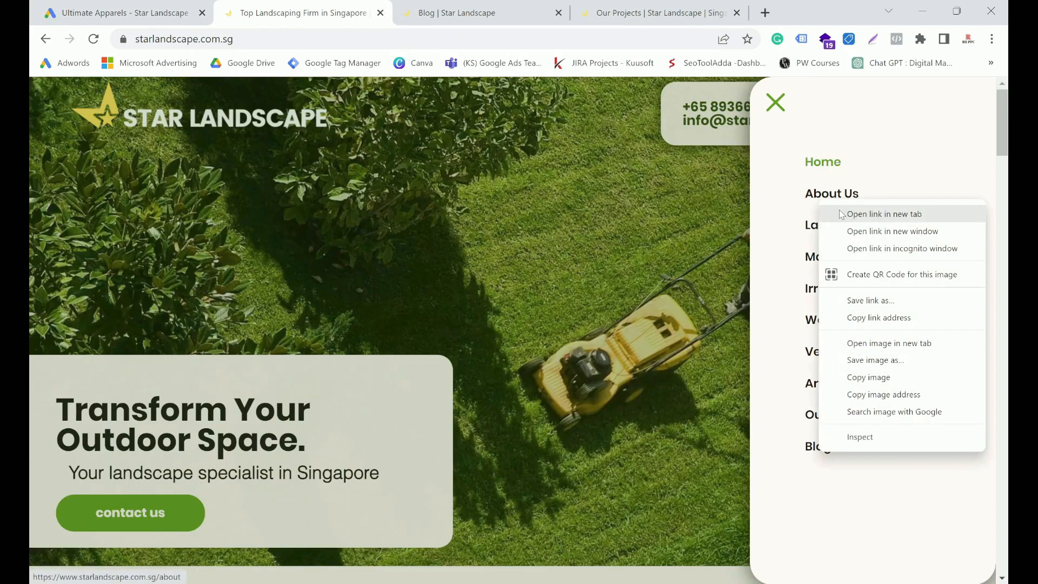
{"action": "left_click", "coordinate": [883, 214]}
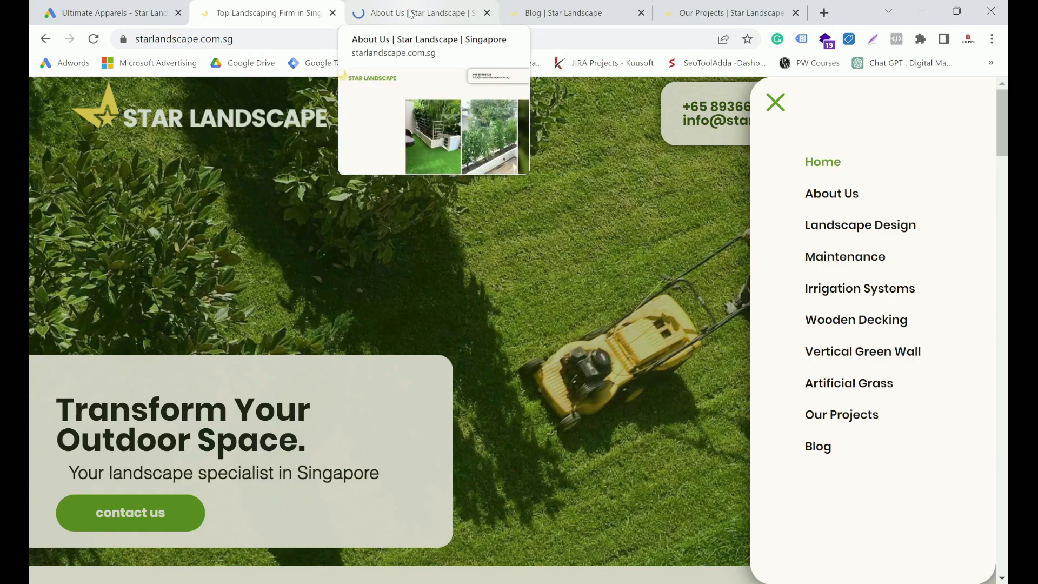
{"action": "left_click", "coordinate": [409, 14]}
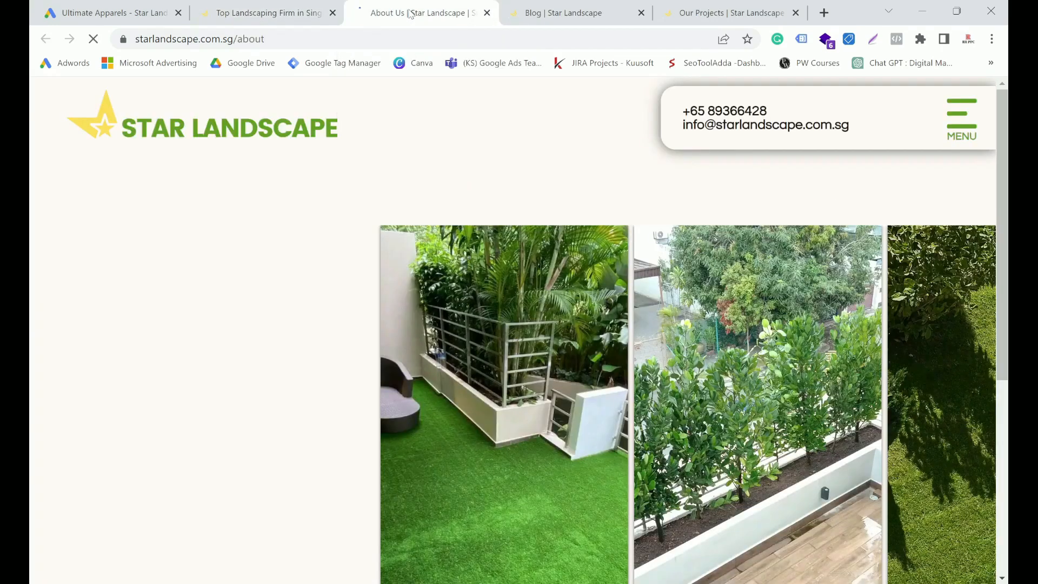
{"action": "left_click", "coordinate": [276, 38]}
{"action": "key", "text": "ctrl+c"}
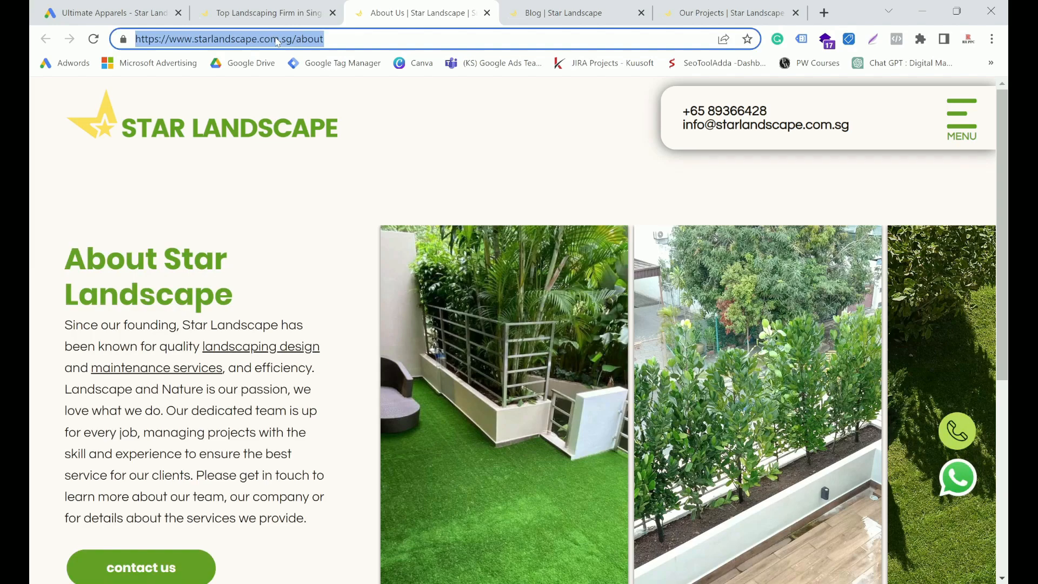
{"action": "left_click", "coordinate": [65, 10]}
{"action": "scroll", "coordinate": [216, 432], "scroll_direction": "down", "scroll_amount": 3}
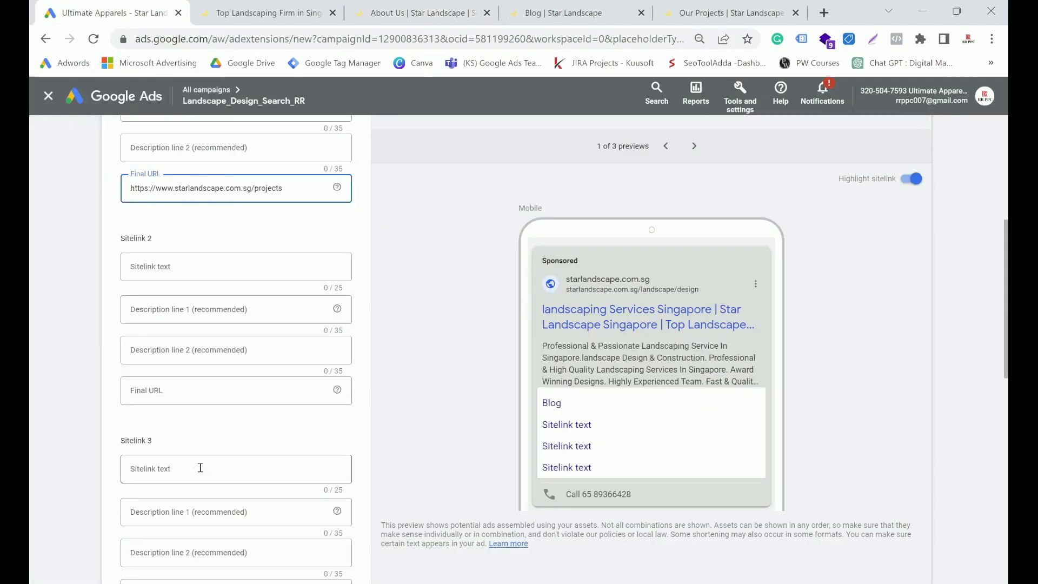
{"action": "left_click", "coordinate": [163, 392]}
{"action": "key", "text": "ctrl+v"}
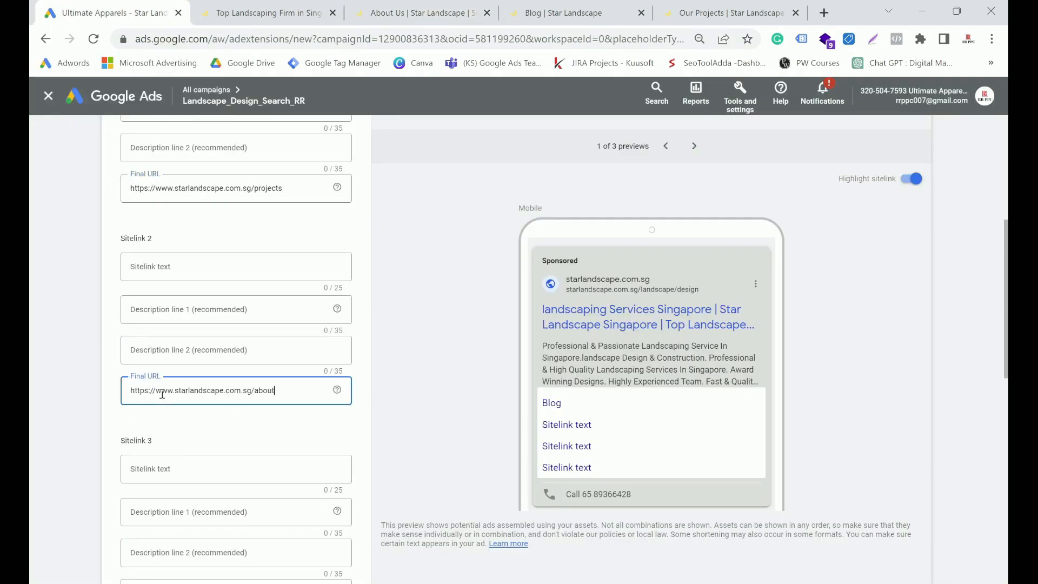
{"action": "left_click", "coordinate": [171, 266]}
{"action": "type", "text": "About Us"}
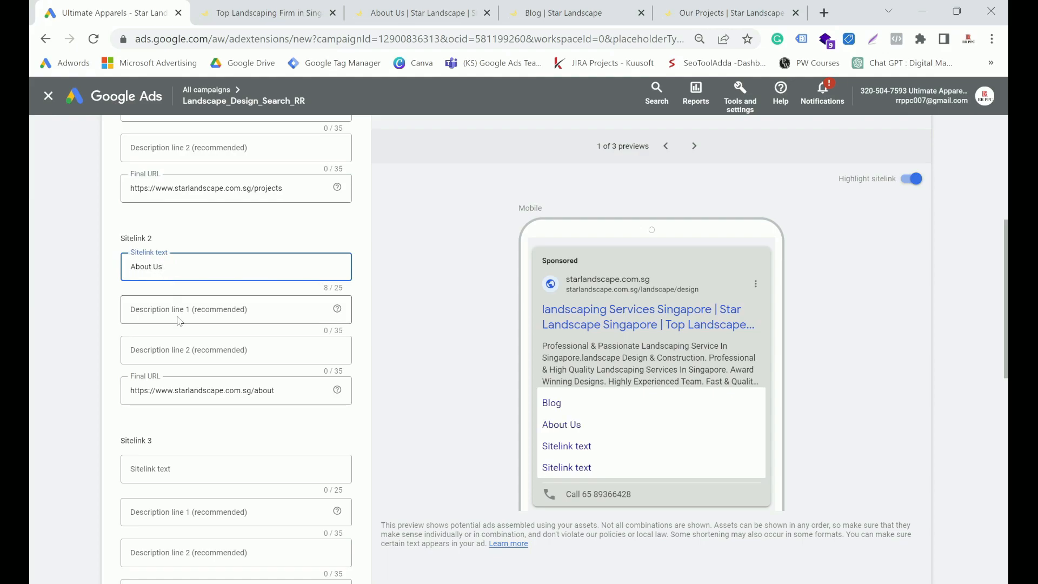
Save the two new sitelinks without adding descriptions
{"action": "scroll", "coordinate": [225, 322], "scroll_direction": "down", "scroll_amount": 10}
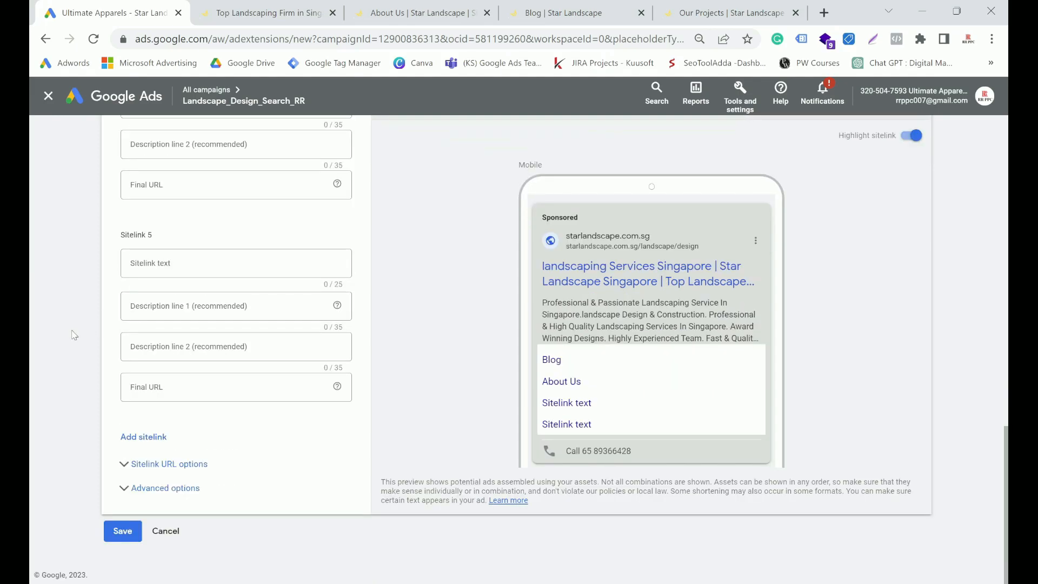
{"action": "left_click", "coordinate": [116, 532]}
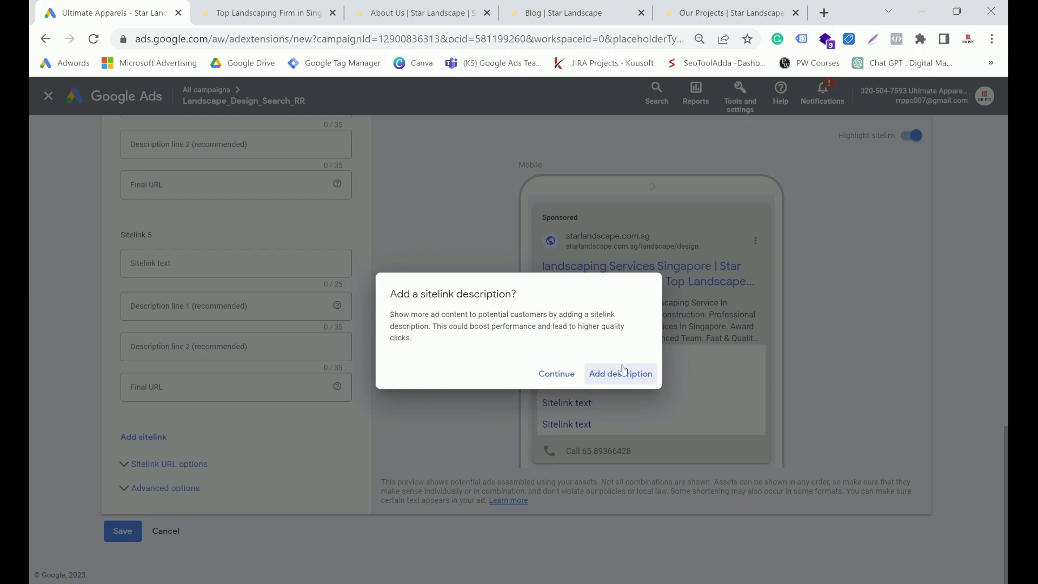
{"action": "left_click", "coordinate": [628, 383]}
{"action": "left_click", "coordinate": [554, 379]}
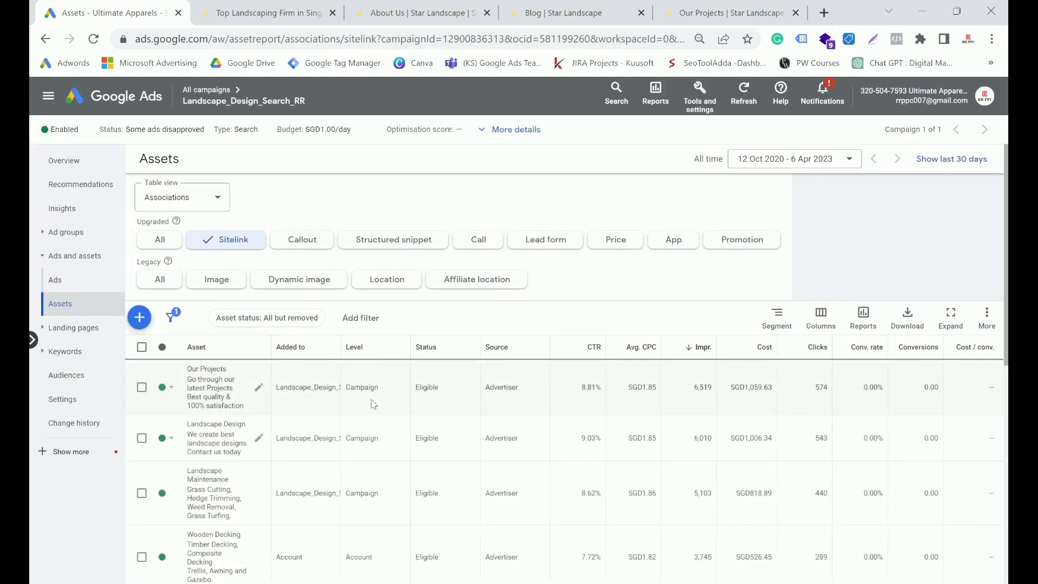
Check the new sitelinks in the asset table and view the status options of the Blog sitelink
{"action": "scroll", "coordinate": [356, 386], "scroll_direction": "down", "scroll_amount": 10}
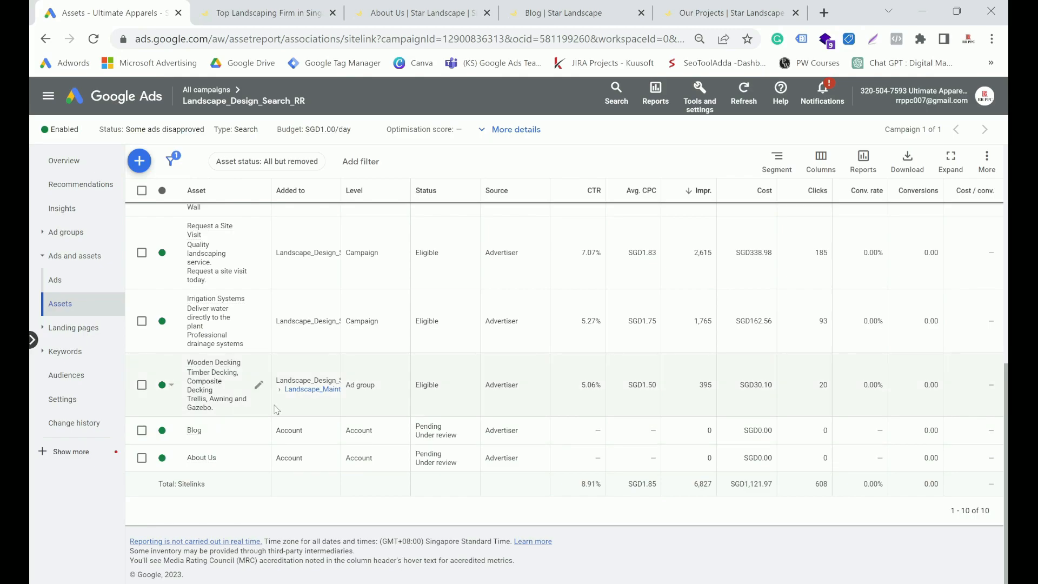
{"action": "left_click", "coordinate": [168, 430]}
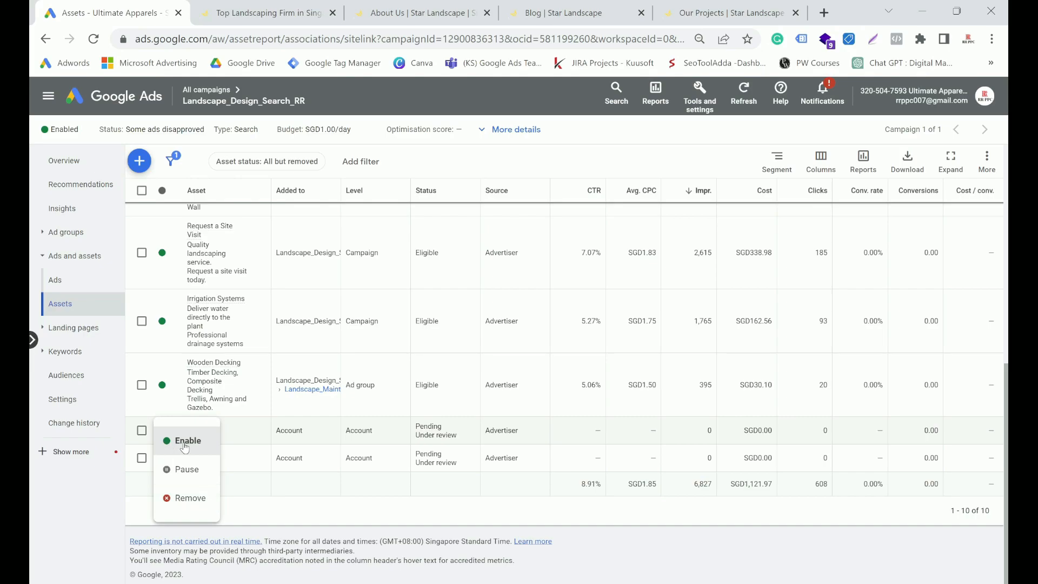
{"action": "left_click", "coordinate": [261, 510]}
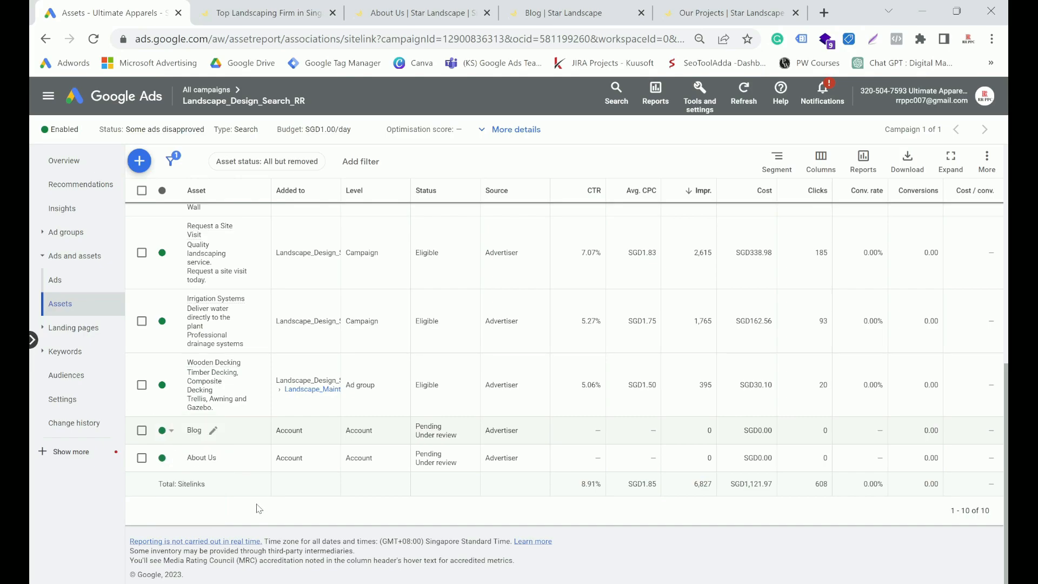
Add the Blog sitelink at campaign level to the "Search - Star Landscape" campaign
{"action": "left_click", "coordinate": [142, 431]}
{"action": "left_click", "coordinate": [142, 431]}
{"action": "left_click", "coordinate": [142, 432]}
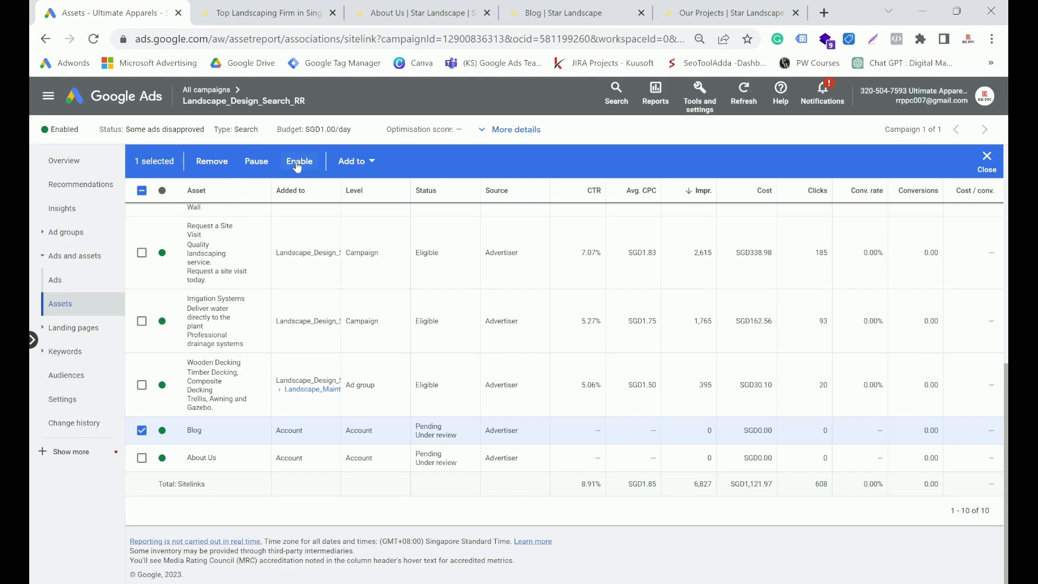
{"action": "left_click", "coordinate": [359, 165]}
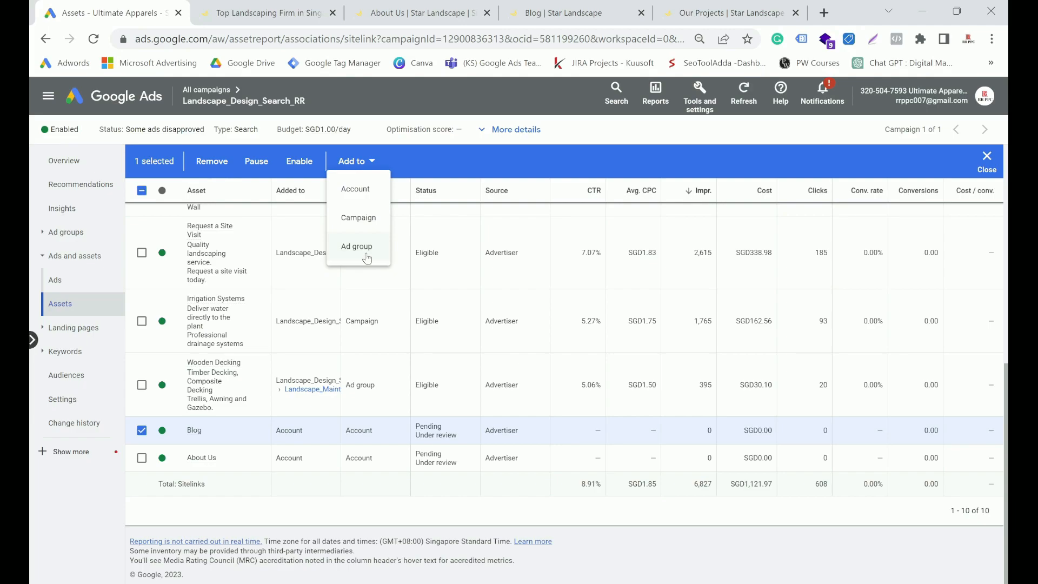
{"action": "left_click", "coordinate": [368, 226]}
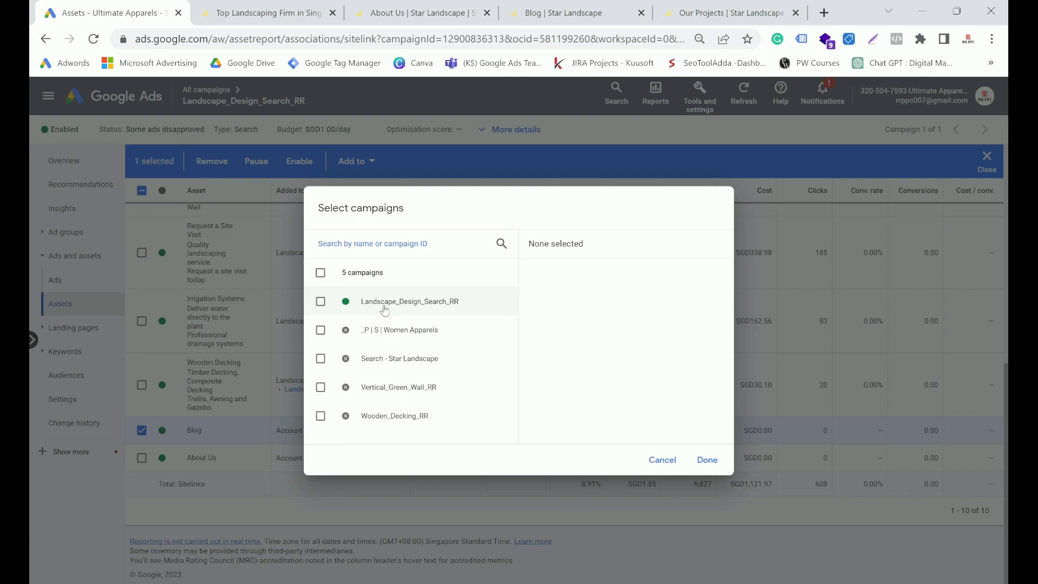
{"action": "left_click", "coordinate": [320, 358]}
{"action": "left_click", "coordinate": [707, 460]}
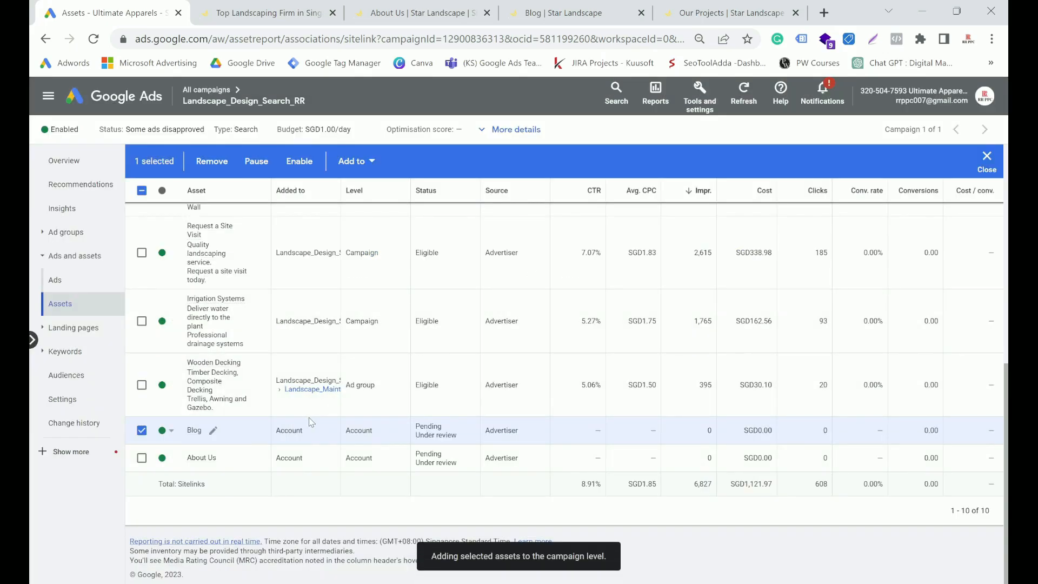
{"action": "left_click", "coordinate": [143, 433]}
{"action": "left_click", "coordinate": [142, 432]}
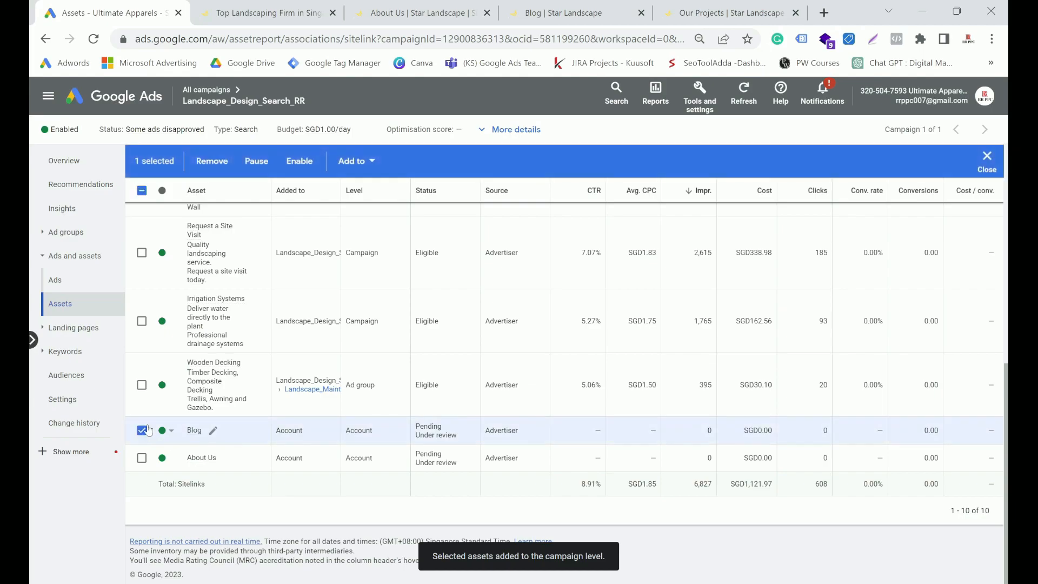
{"action": "left_click", "coordinate": [346, 163]}
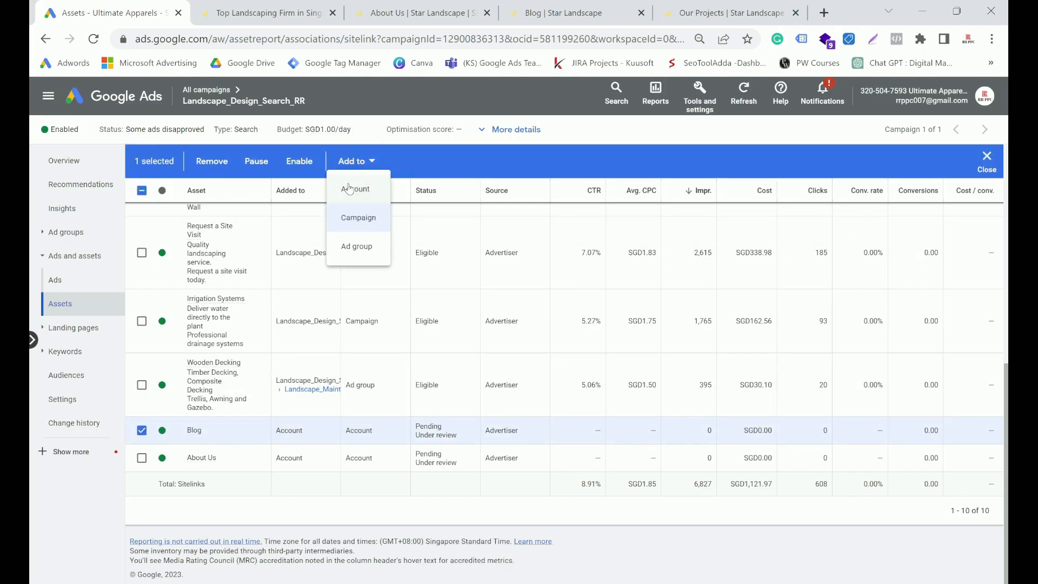
{"action": "left_click", "coordinate": [350, 248]}
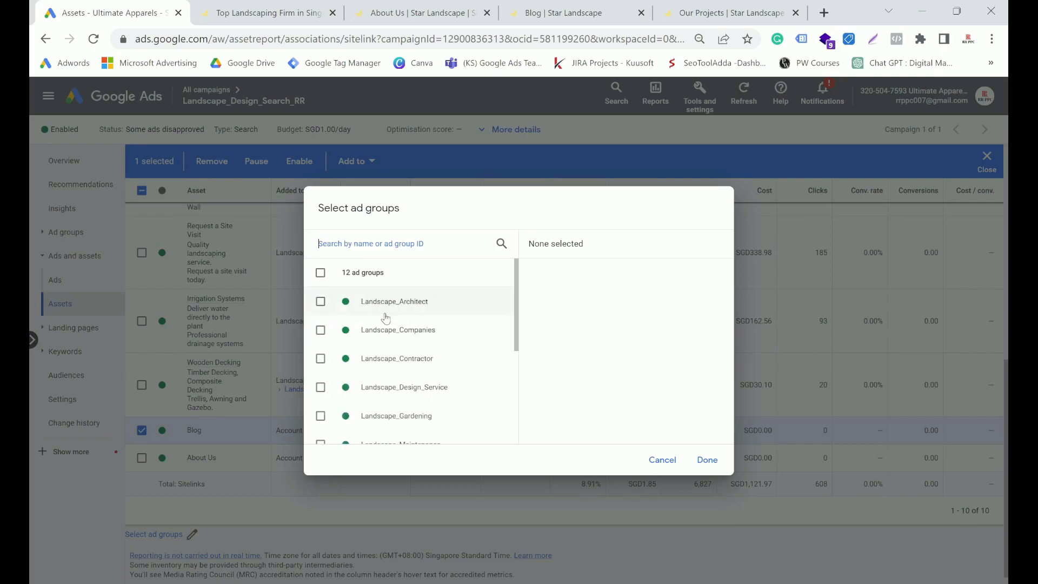
{"action": "scroll", "coordinate": [385, 318], "scroll_direction": "down", "scroll_amount": 3}
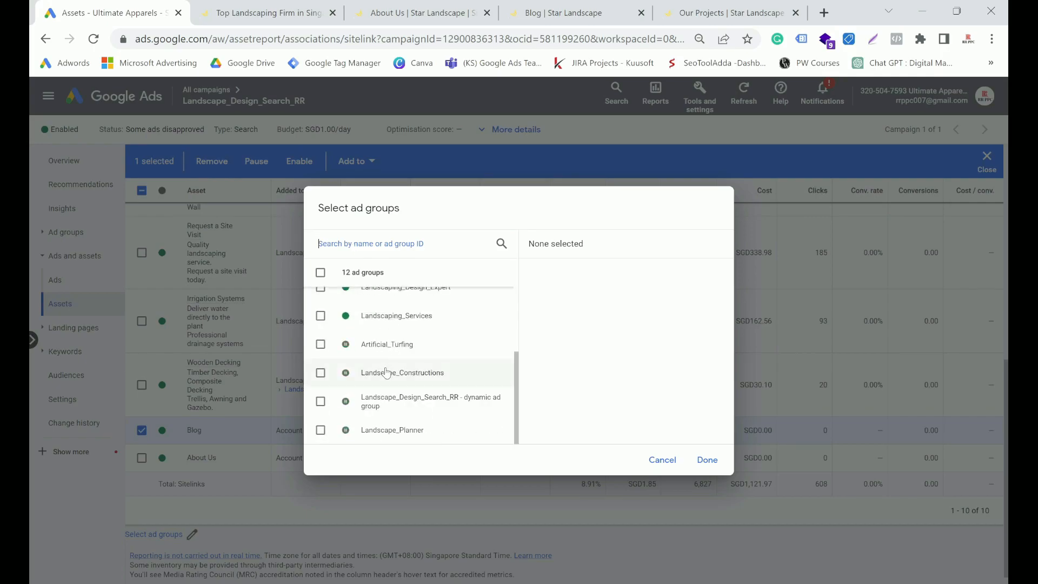
{"action": "scroll", "coordinate": [385, 372], "scroll_direction": "up", "scroll_amount": 3}
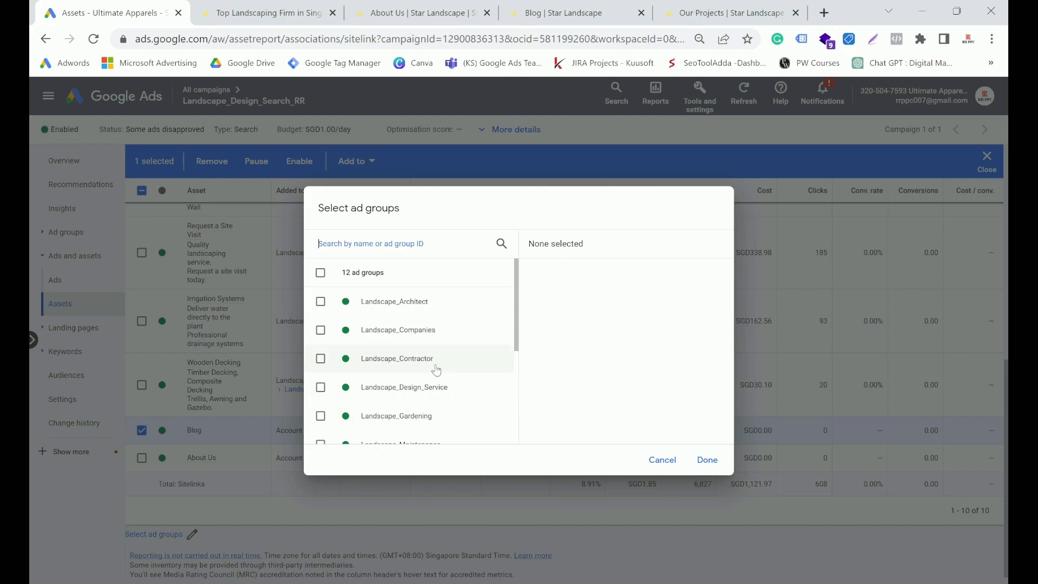
{"action": "left_click", "coordinate": [320, 302]}
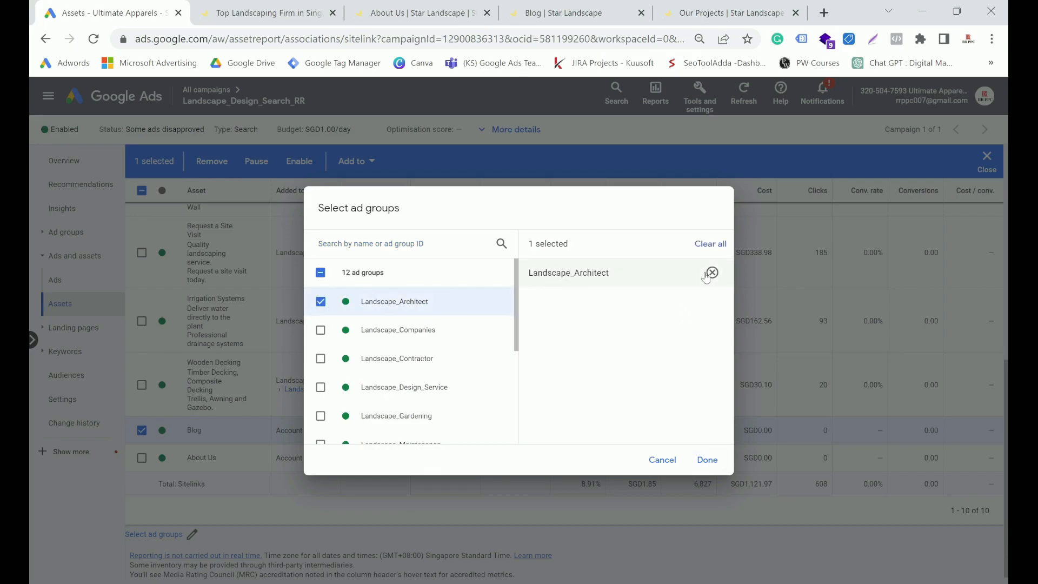
{"action": "left_click", "coordinate": [662, 460]}
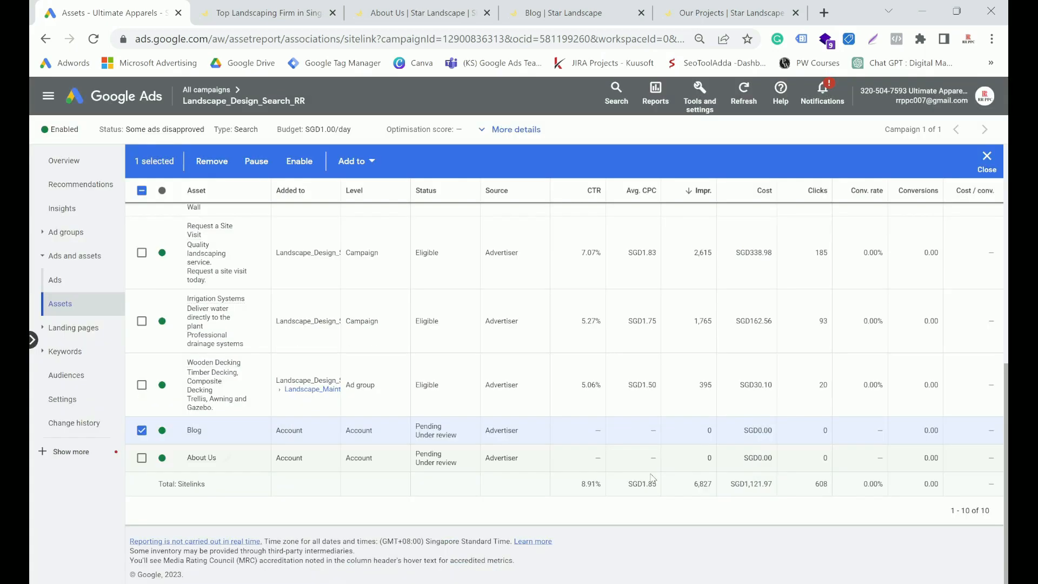